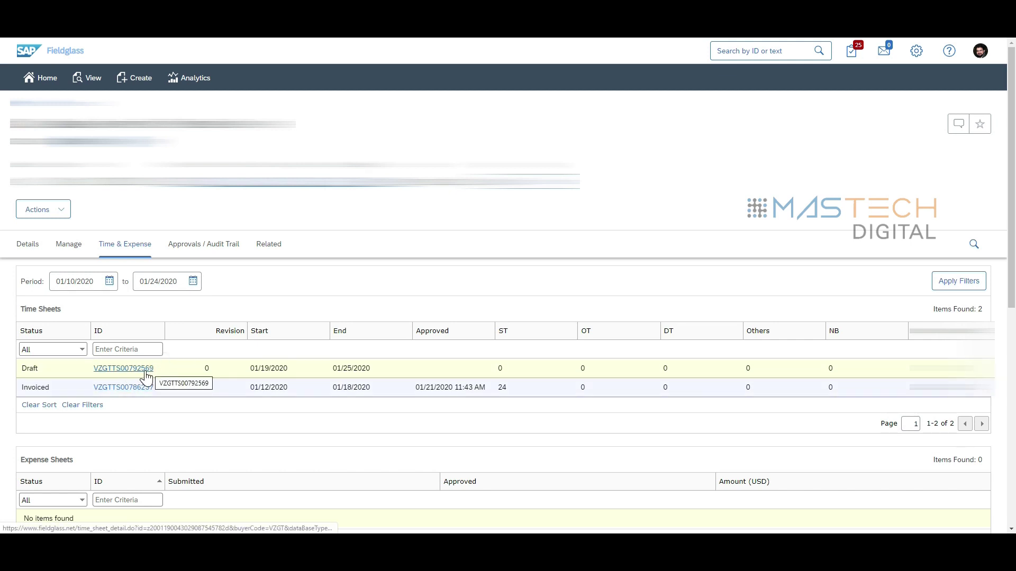
# Open the draft 1/19–1/25 time sheet and put it into edit mode.
pyautogui.click(144, 369)
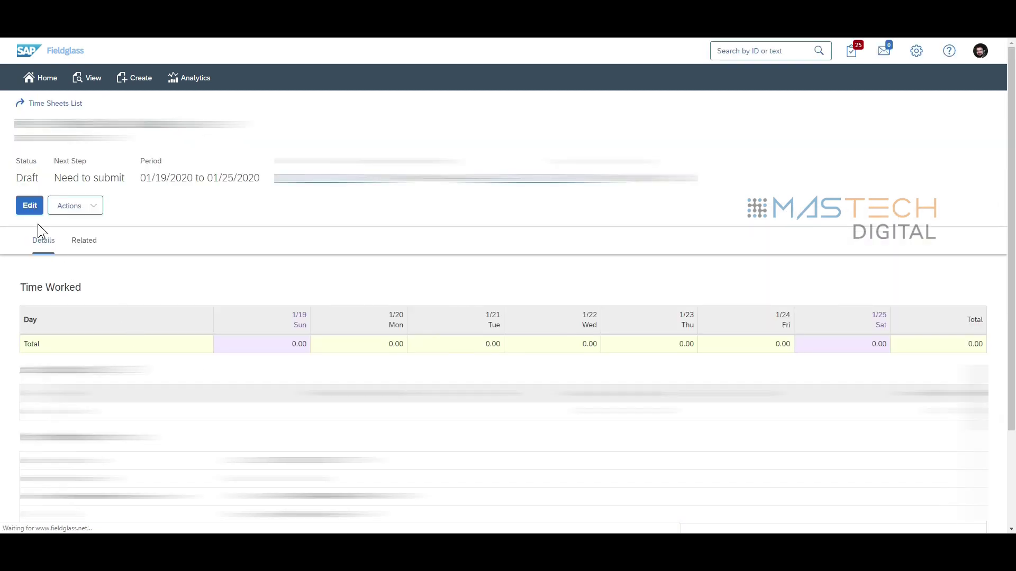
pyautogui.click(30, 206)
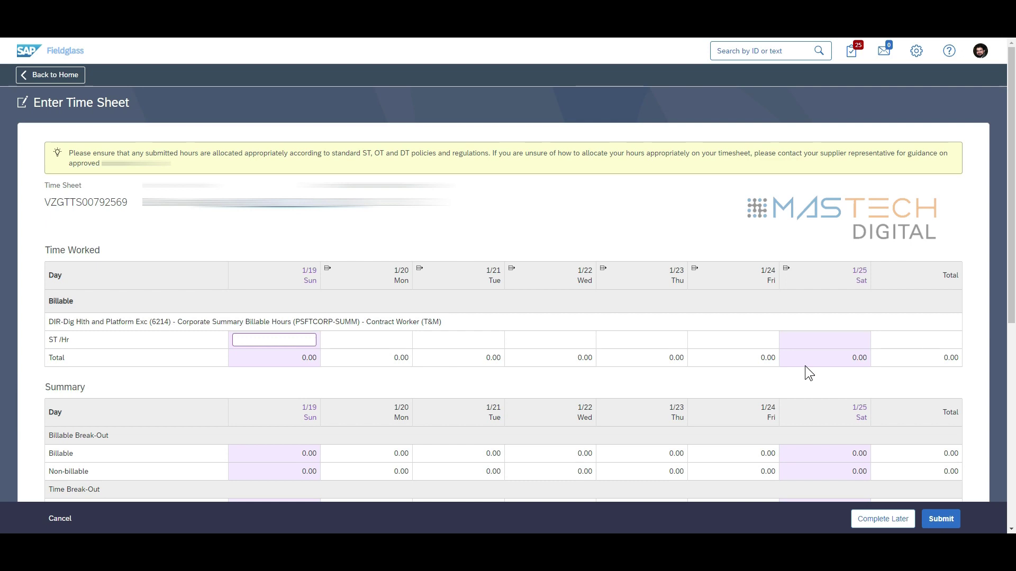
# Enter 9, 7 and 8 straight-time hours for Monday, Tuesday and Wednesday.
pyautogui.click(496, 392)
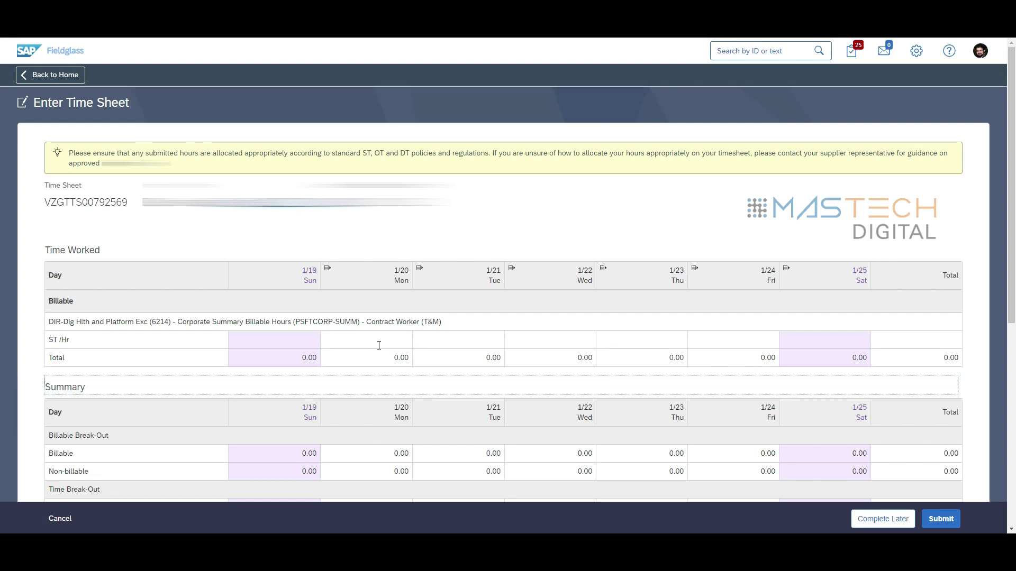
pyautogui.click(292, 302)
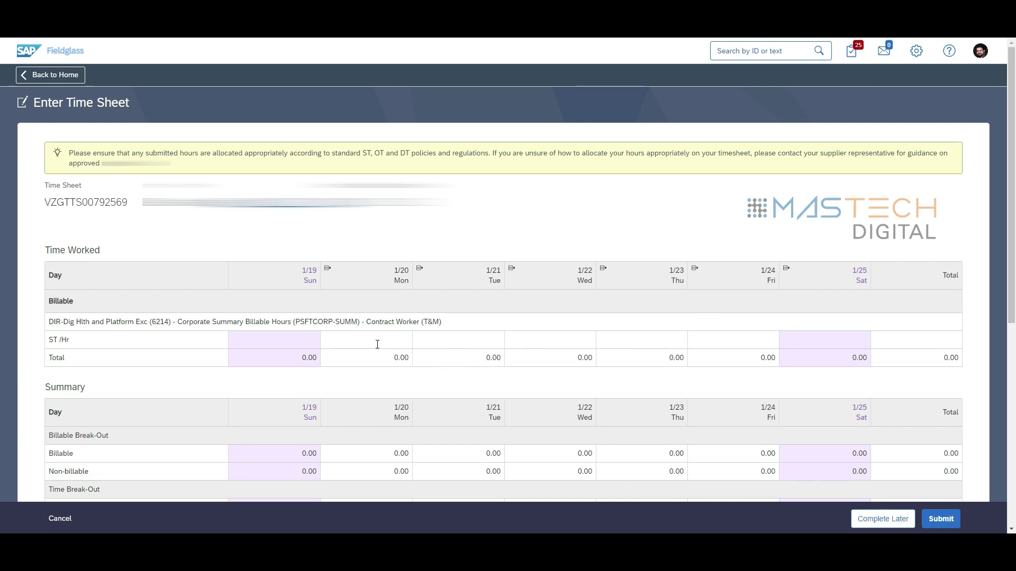
pyautogui.click(301, 338)
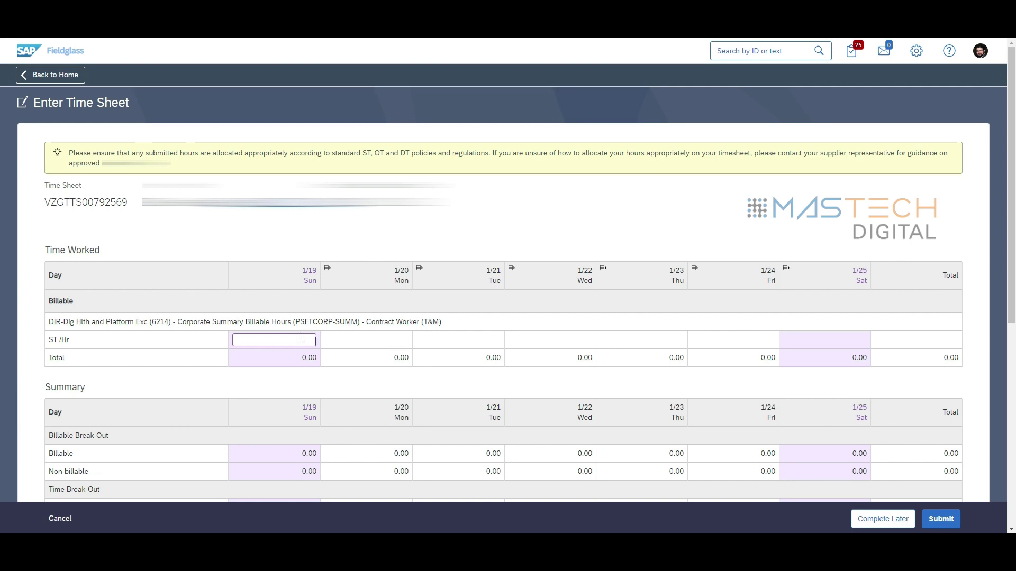
pyautogui.click(374, 342)
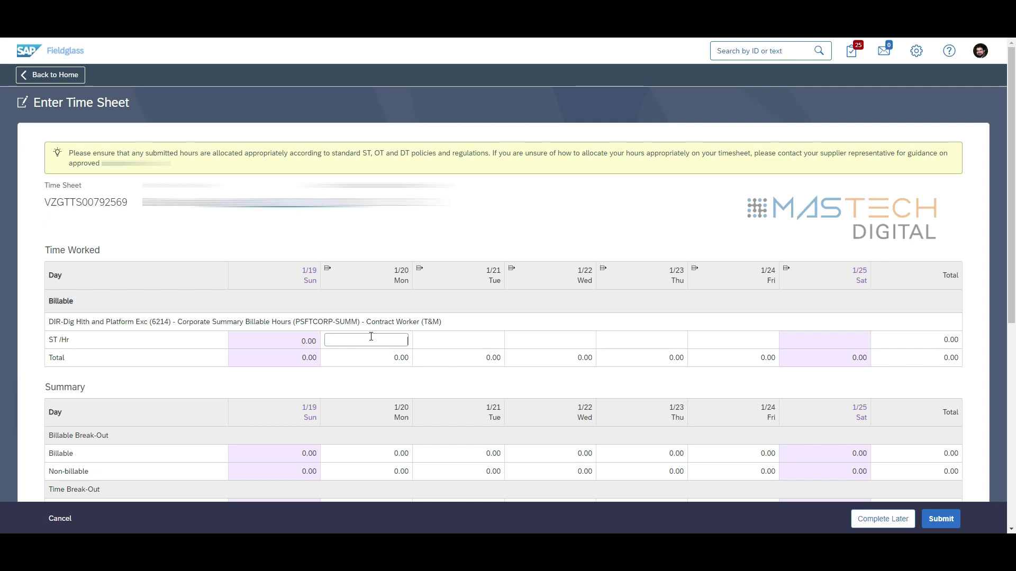
pyautogui.write('9')
pyautogui.click(454, 338)
pyautogui.write('7')
pyautogui.click(553, 343)
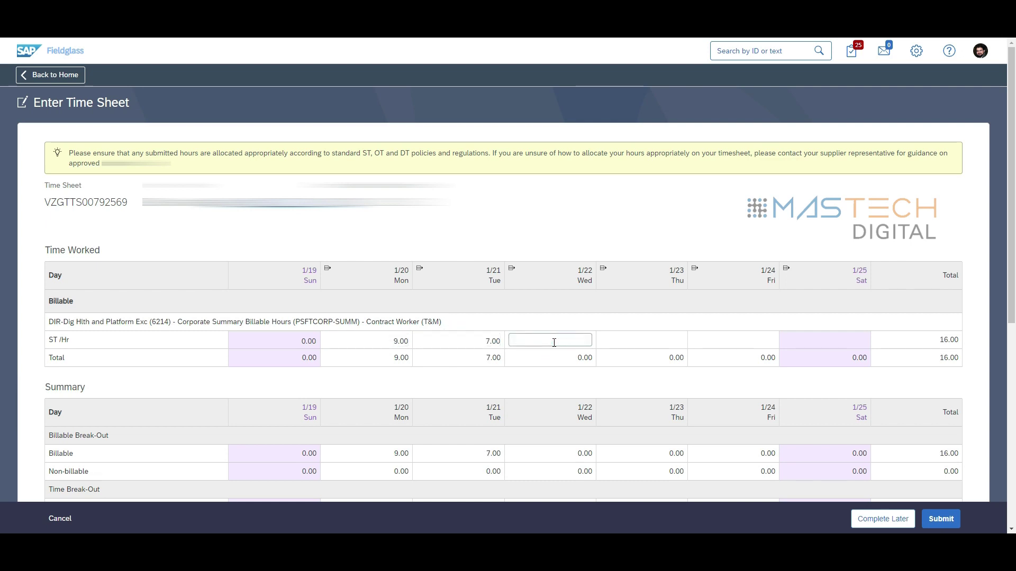
pyautogui.write('8')
pyautogui.click(646, 371)
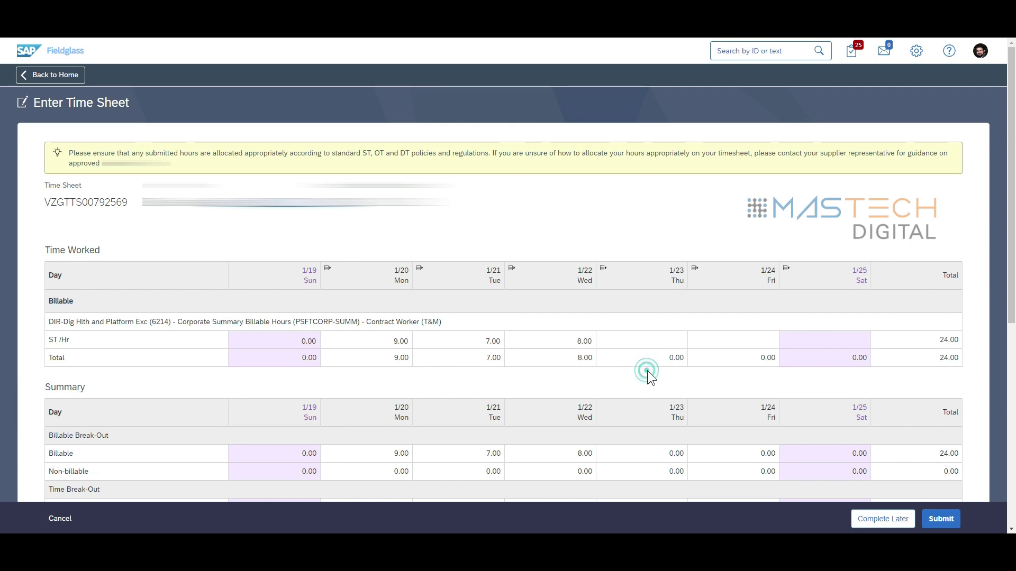
# Copy 8 hours into Thursday and Friday, leave Saturday at zero, and submit.
pyautogui.click(603, 270)
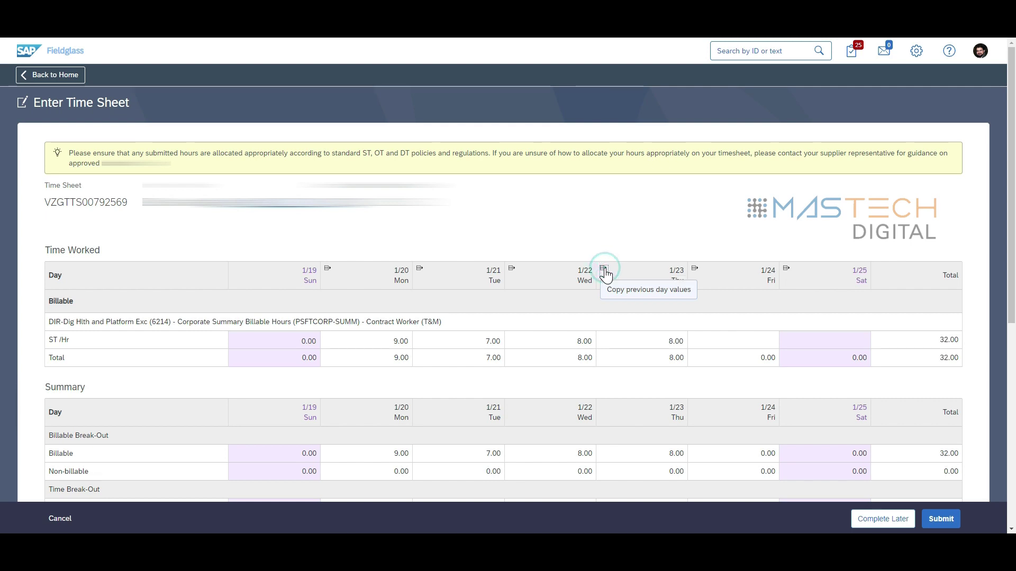
pyautogui.click(696, 270)
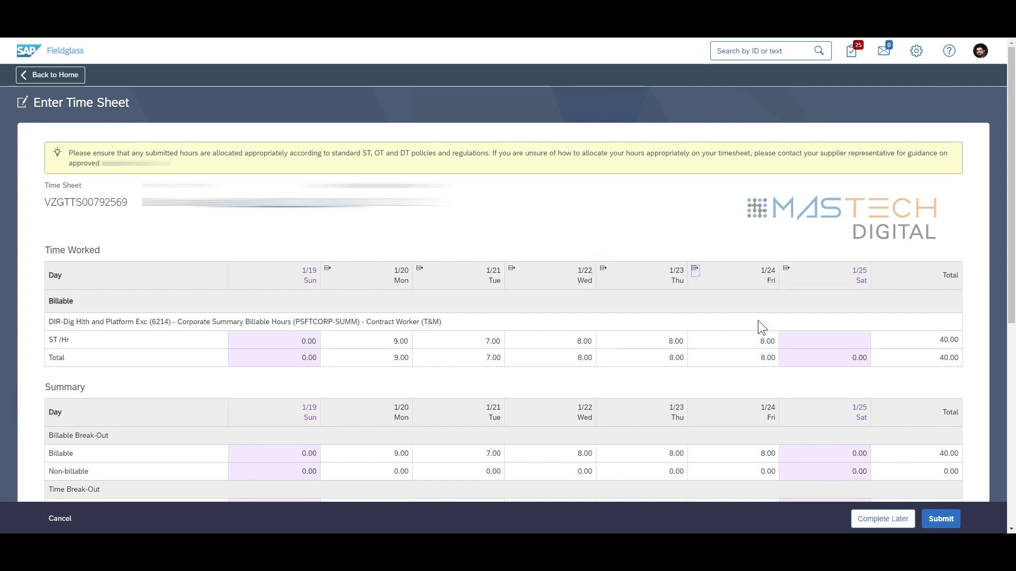
pyautogui.click(788, 338)
pyautogui.click(771, 225)
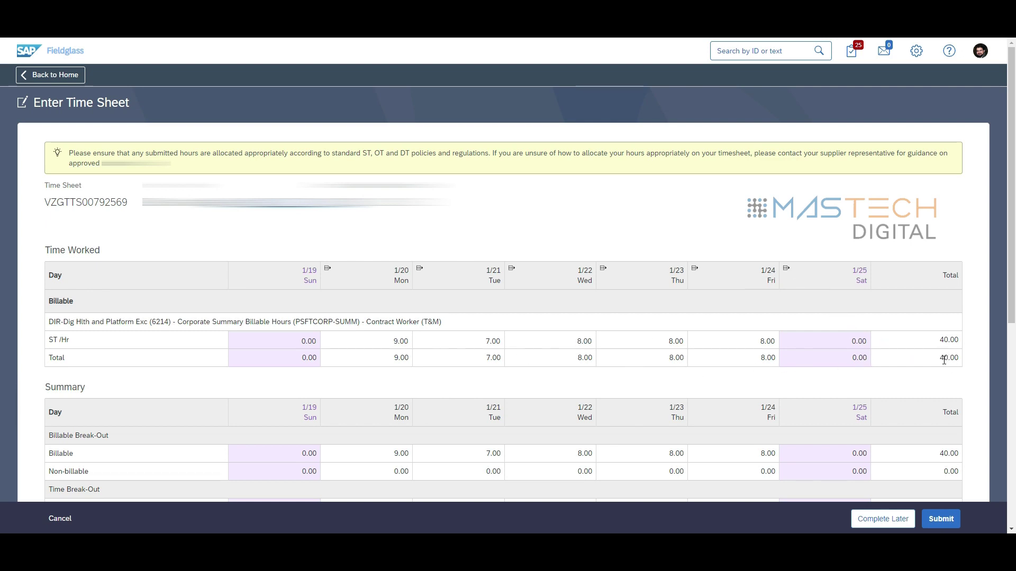
pyautogui.click(652, 385)
pyautogui.click(971, 520)
pyautogui.click(940, 521)
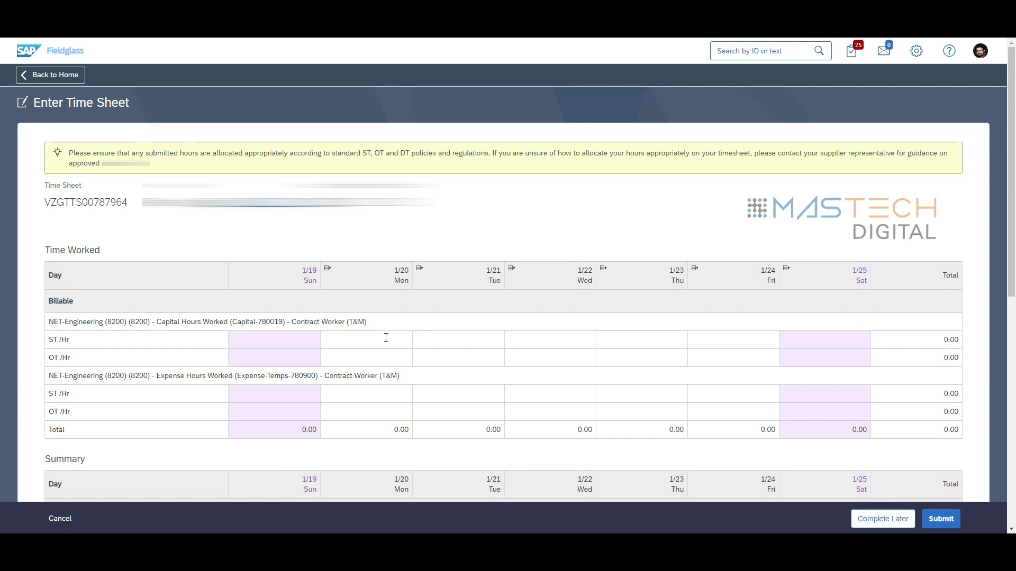
# Log 4 Monday hours on Capital and Expense rows and copy them through Thursday.
pyautogui.click(386, 340)
pyautogui.write('4')
pyautogui.click(397, 392)
pyautogui.write('4')
pyautogui.click(452, 227)
pyautogui.click(420, 269)
pyautogui.click(511, 268)
pyautogui.click(602, 269)
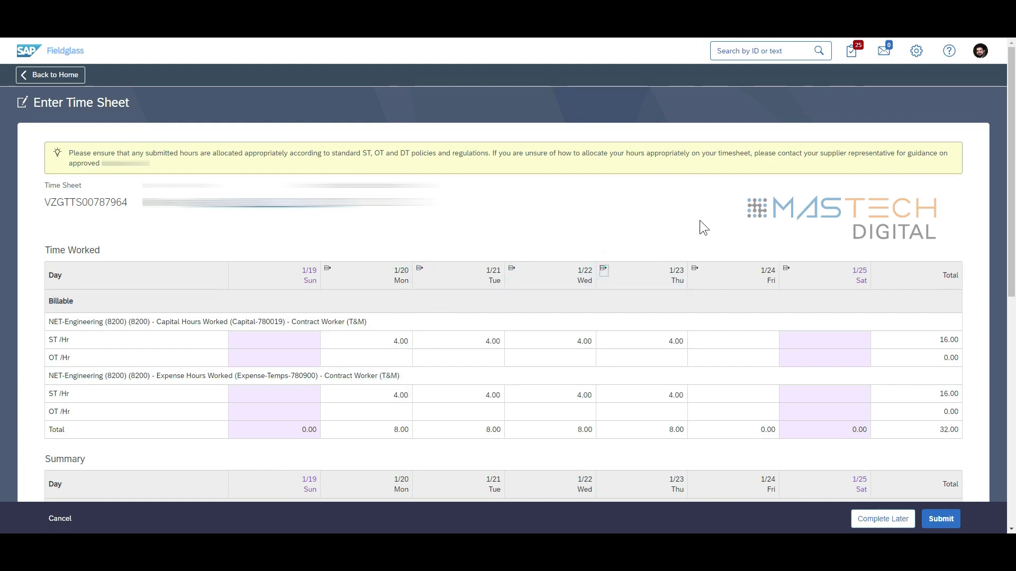
# Enter 5 Friday hours on both the Capital and Expense rows.
pyautogui.click(744, 344)
pyautogui.write('5')
pyautogui.click(757, 393)
pyautogui.write('5')
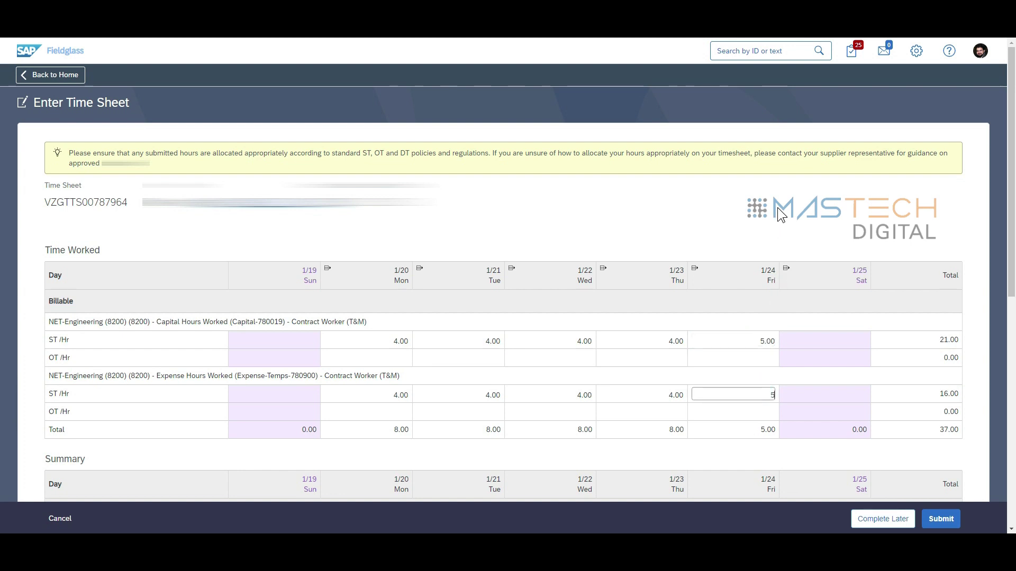
pyautogui.click(776, 208)
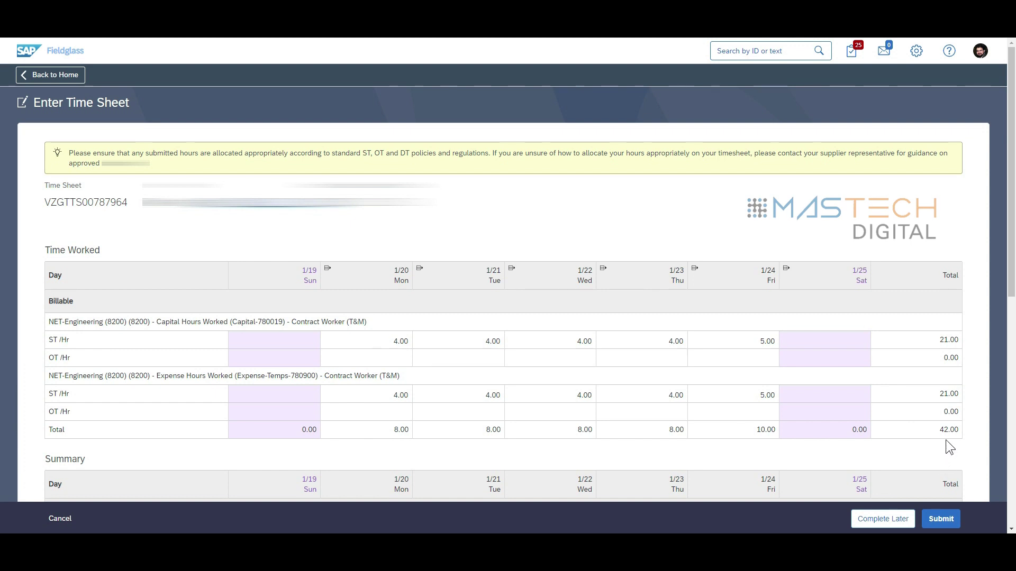
# Correct Friday Capital to 4 straight-time hours and 1 overtime hour.
pyautogui.click(762, 340)
pyautogui.moveTo(759, 340); pyautogui.dragTo(774, 339)
pyautogui.write('4')
pyautogui.click(784, 324)
pyautogui.click(765, 357)
pyautogui.press('BackSpace')
pyautogui.write('1')
pyautogui.click(810, 375)
# Set Friday Expense to 4 straight-time and 1 overtime hour, checking the 20.00 row totals.
pyautogui.click(766, 394)
pyautogui.write('4')
pyautogui.click(771, 411)
pyautogui.write('1')
pyautogui.click(862, 447)
pyautogui.click(970, 374)
pyautogui.moveTo(940, 340); pyautogui.dragTo(954, 340)
pyautogui.moveTo(940, 394); pyautogui.dragTo(961, 400)
pyautogui.click(970, 431)
# Check the 42.00 Summary totals and open the third 1/19–1/25 time sheet for editing.
pyautogui.scroll(-3, 970, 432)
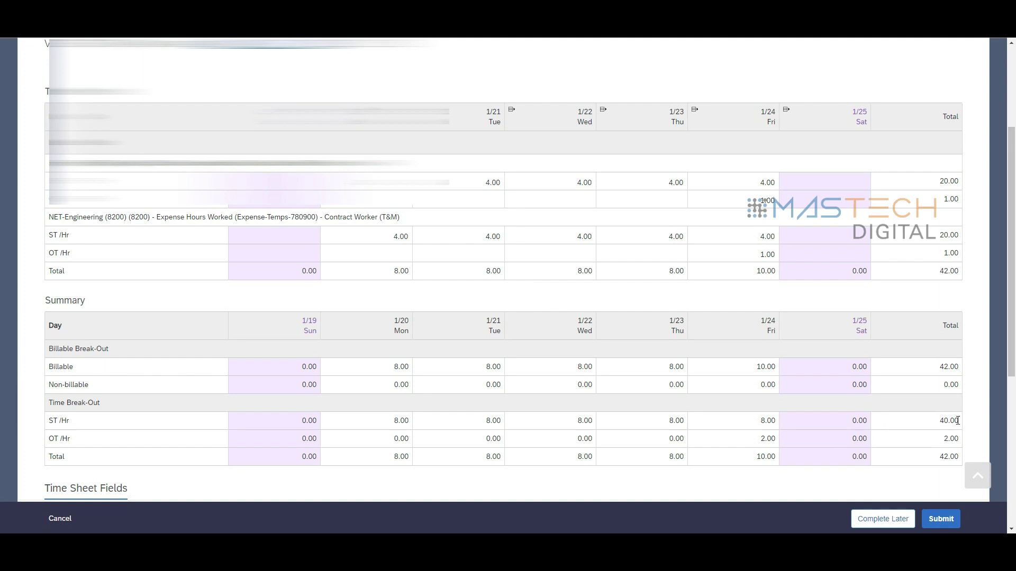
pyautogui.click(966, 516)
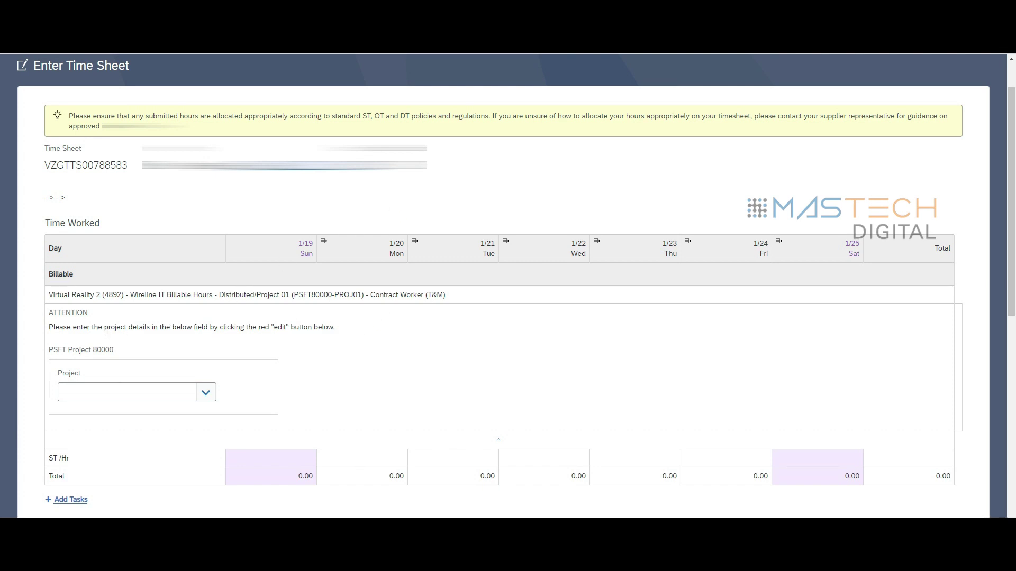
# Review the notice requiring project details for the Virtual Reality 2 task line.
pyautogui.moveTo(106, 327); pyautogui.dragTo(148, 327)
pyautogui.moveTo(455, 294); pyautogui.dragTo(48, 294)
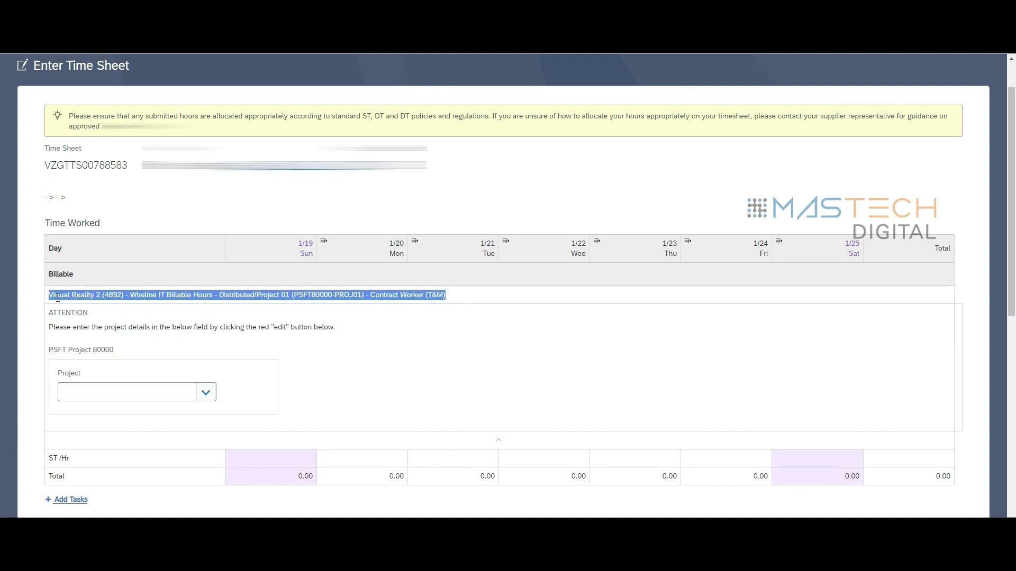
pyautogui.click(459, 314)
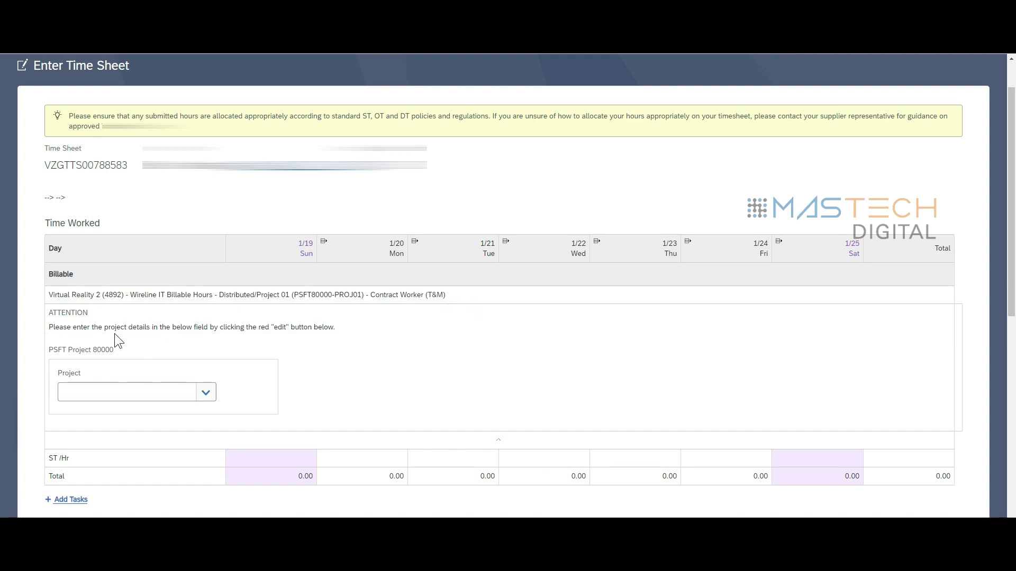
pyautogui.moveTo(109, 328); pyautogui.dragTo(152, 328)
pyautogui.click(372, 358)
pyautogui.scroll(-2, 371, 357)
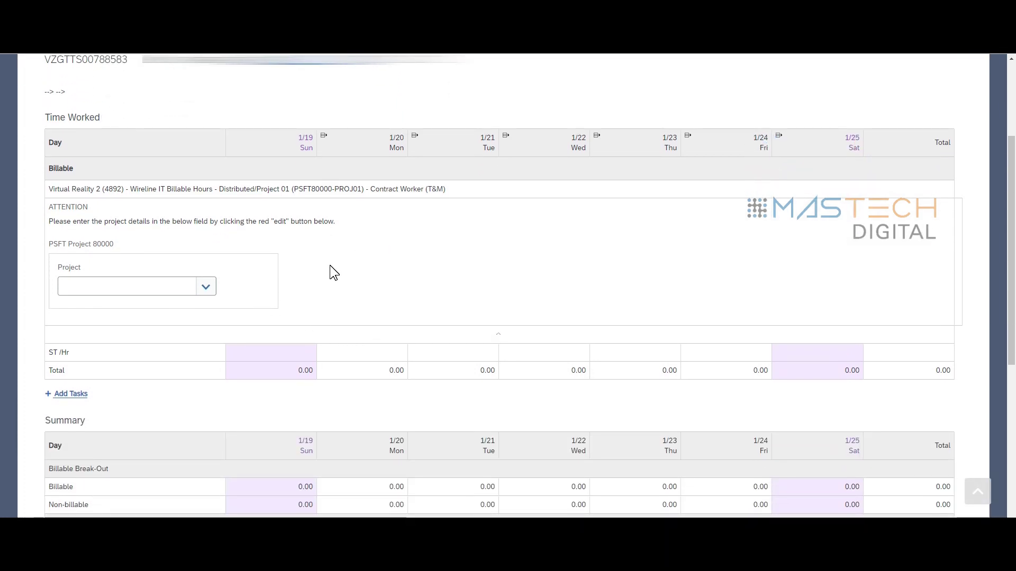
# Set Project 01 to Fleetmatic, 22782 Corporate Performance, and PLANNING TRACKING & MGMT activity.
pyautogui.click(207, 285)
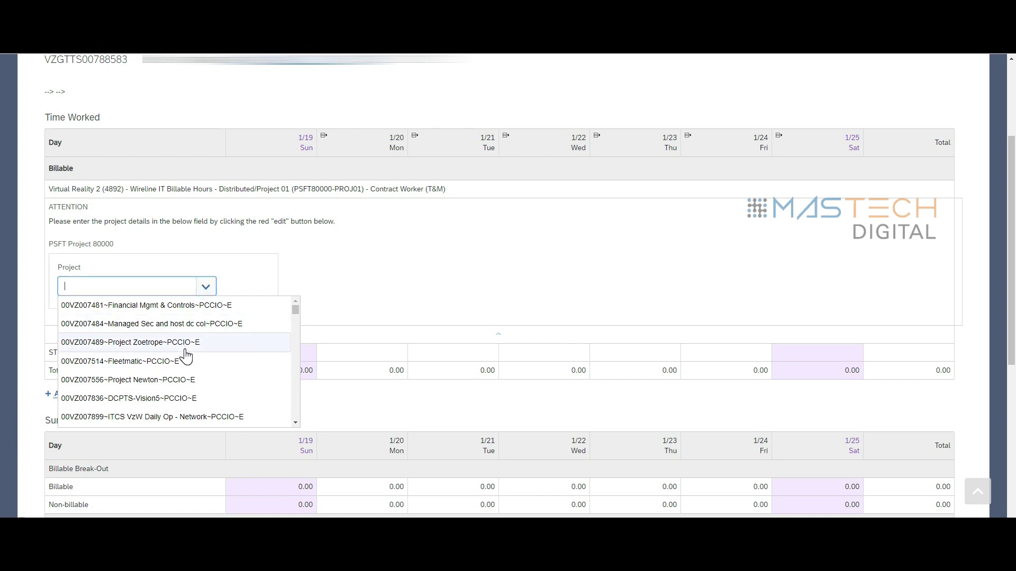
pyautogui.click(186, 361)
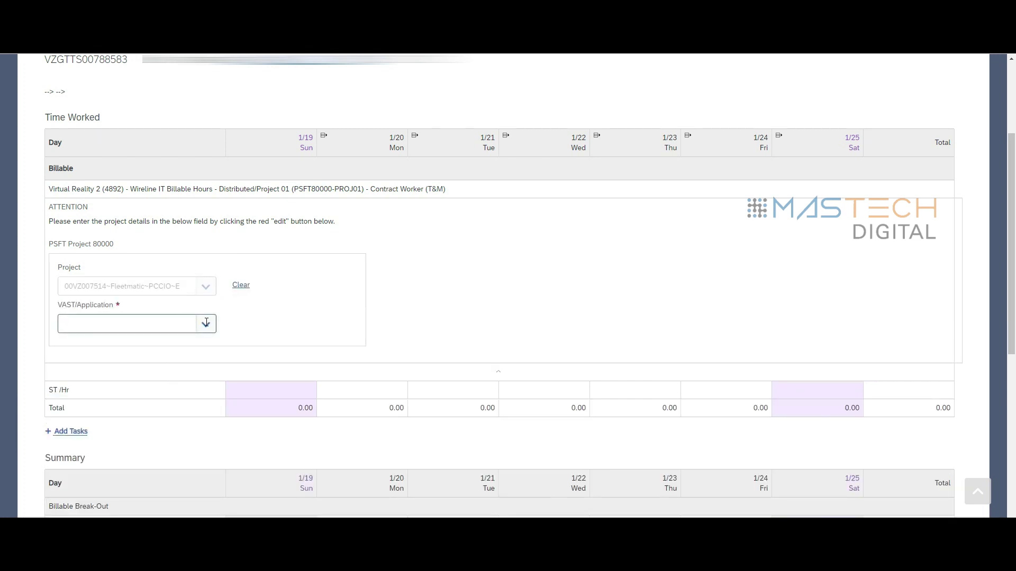
pyautogui.click(205, 324)
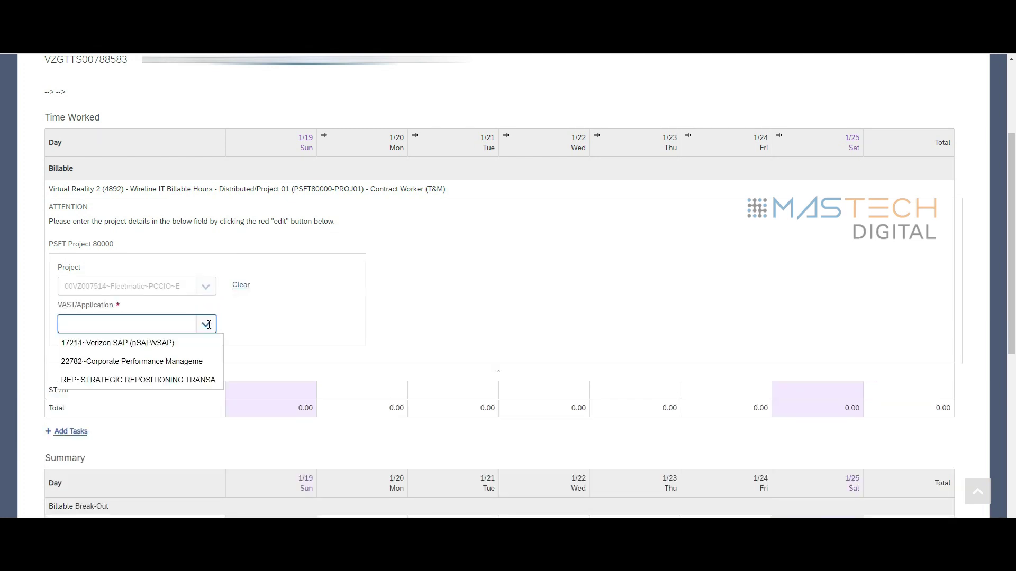
pyautogui.click(197, 362)
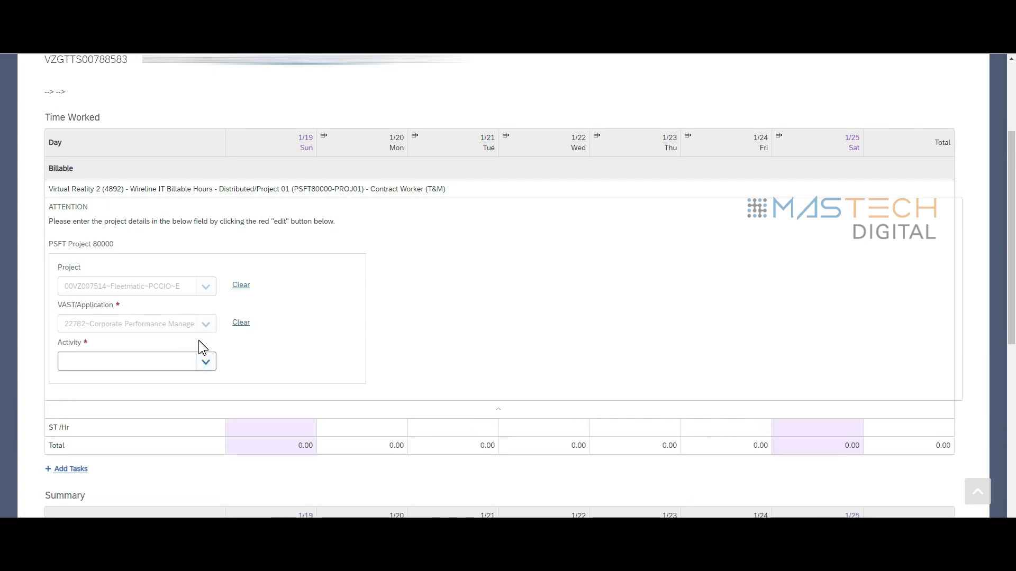
pyautogui.scroll(-1, 277, 345)
pyautogui.click(212, 308)
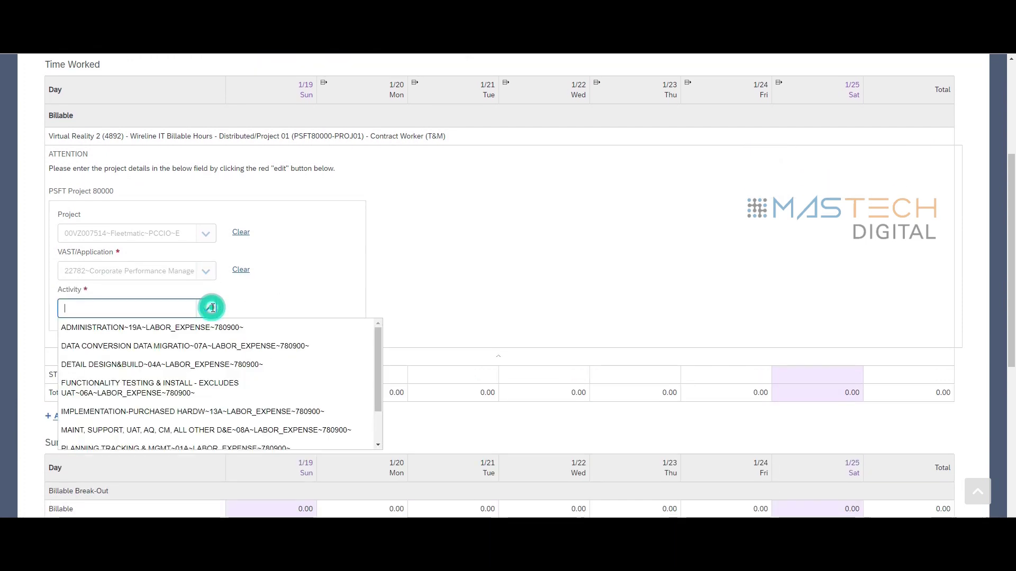
pyautogui.scroll(-3, 196, 370)
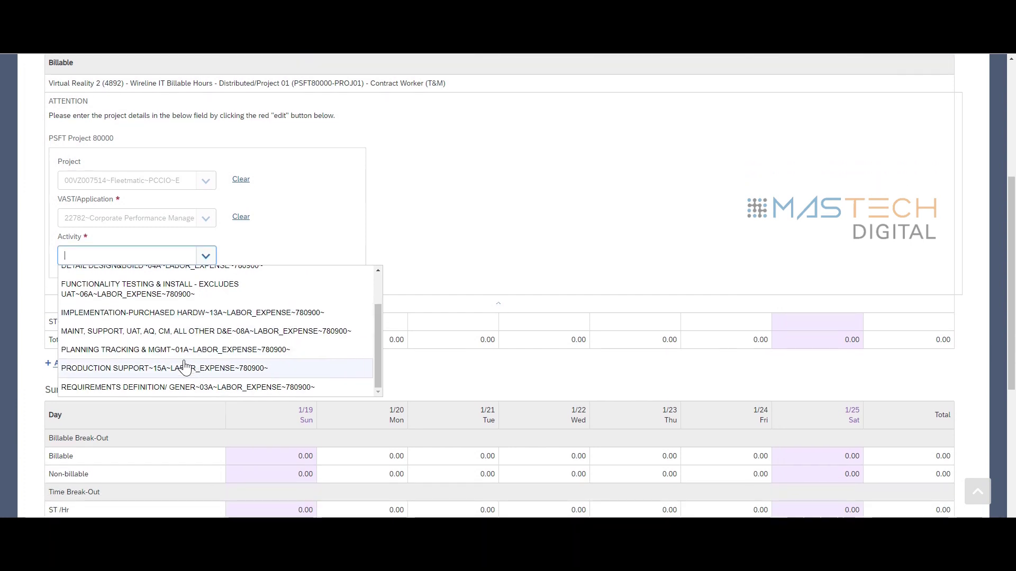
pyautogui.click(178, 356)
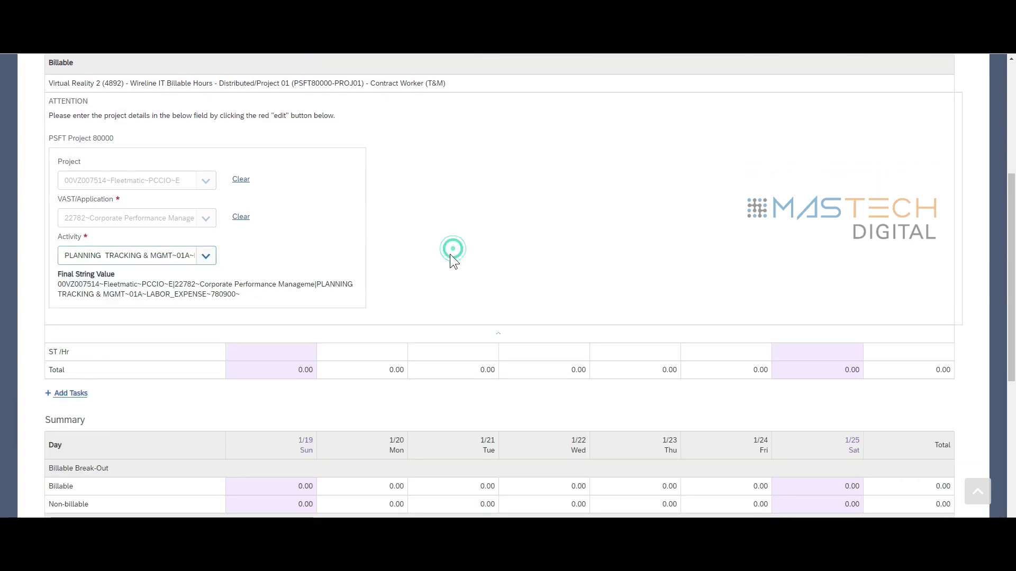
pyautogui.moveTo(240, 295); pyautogui.dragTo(55, 289)
pyautogui.click(449, 272)
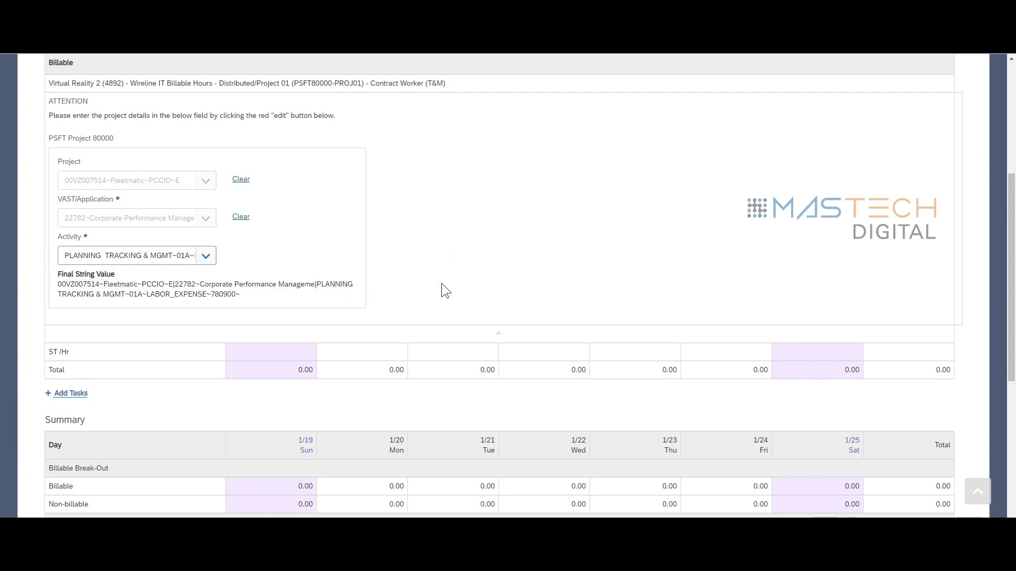
# Log 8 straight-time hours Monday–Thursday and 7 on Friday, totalling 39.00.
pyautogui.click(394, 356)
pyautogui.write('8')
pyautogui.click(445, 350)
pyautogui.write('8')
pyautogui.click(545, 350)
pyautogui.write('8')
pyautogui.click(625, 355)
pyautogui.write('8')
pyautogui.click(717, 350)
pyautogui.click(732, 345)
pyautogui.write('7')
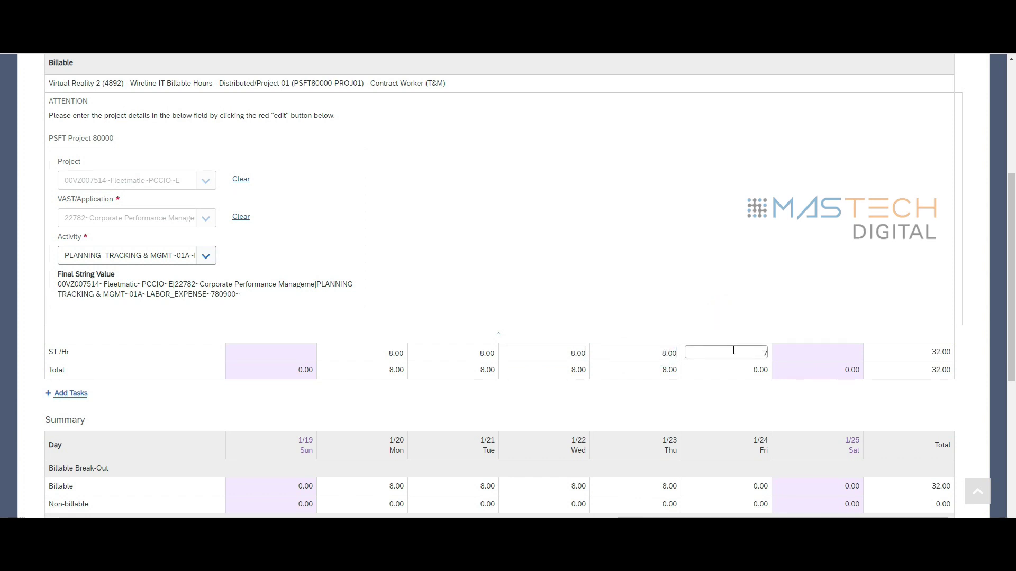
pyautogui.click(757, 297)
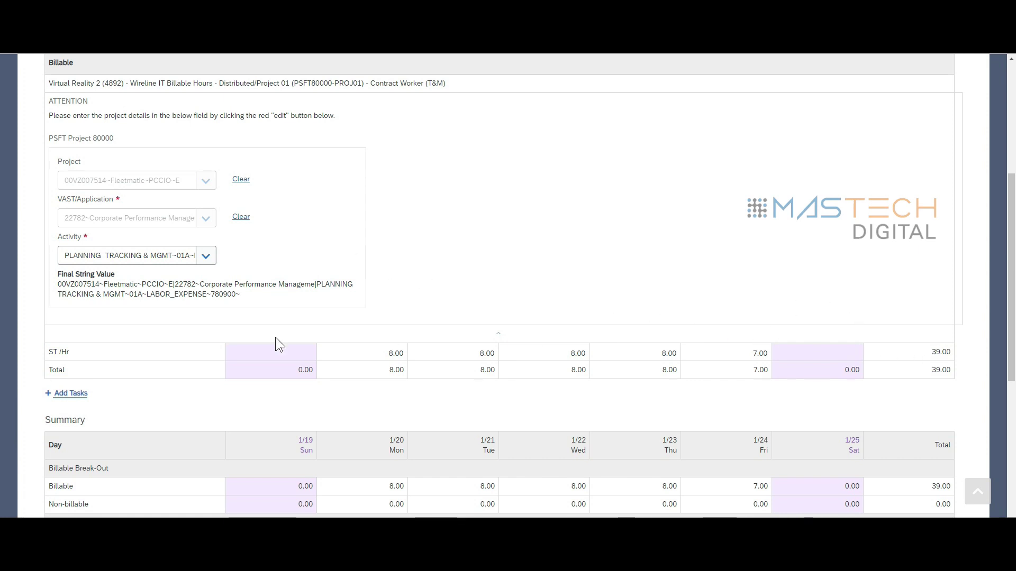
pyautogui.scroll(1, 507, 285)
pyautogui.scroll(-1, 318, 317)
# Add the PSFT80000-PROJ02 task code as a new row.
pyautogui.click(74, 395)
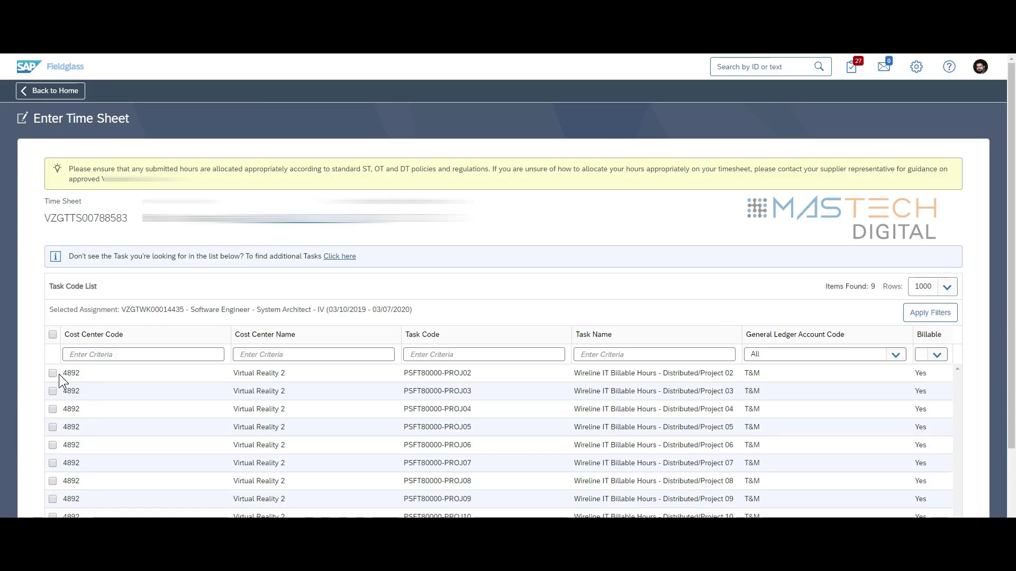
pyautogui.click(52, 373)
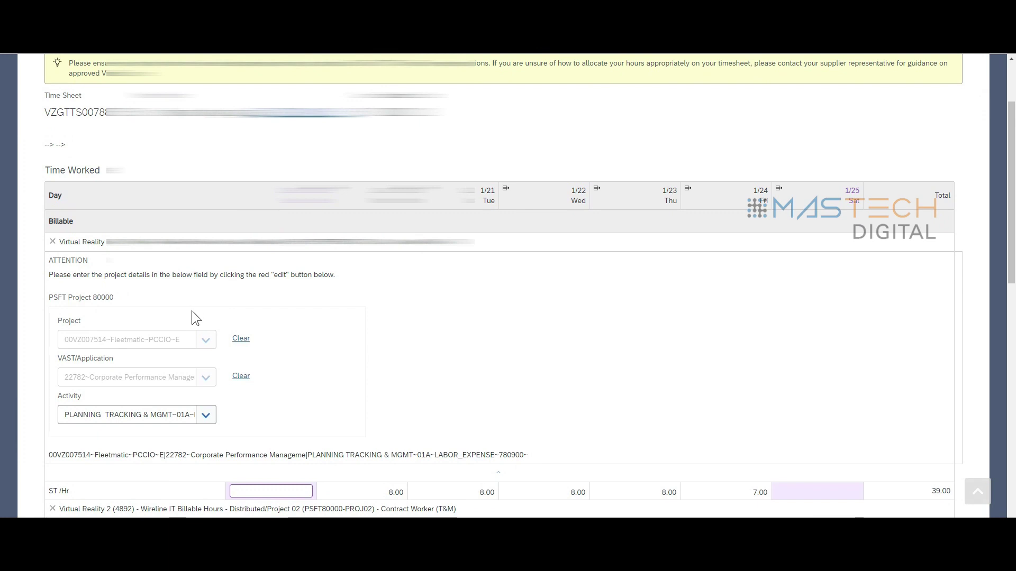
pyautogui.scroll(-5, 193, 316)
pyautogui.scroll(-2, 217, 336)
# Set the new row to Managed Sec and host dc, INTERNAL NETWORK SERVICES, DETAIL DESIGN&BUILD.
pyautogui.click(204, 342)
pyautogui.click(210, 339)
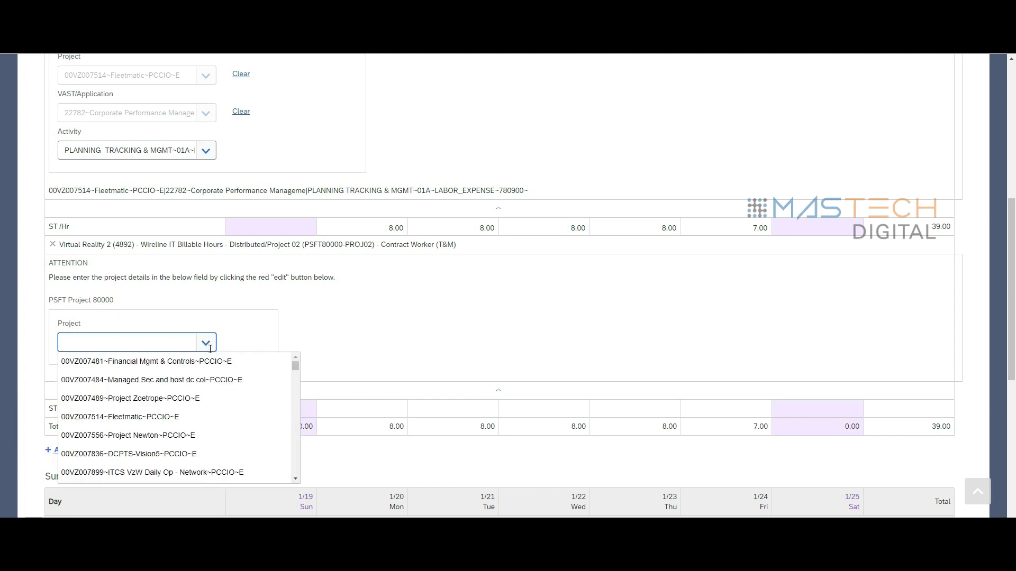
pyautogui.click(205, 379)
pyautogui.click(204, 379)
pyautogui.click(199, 413)
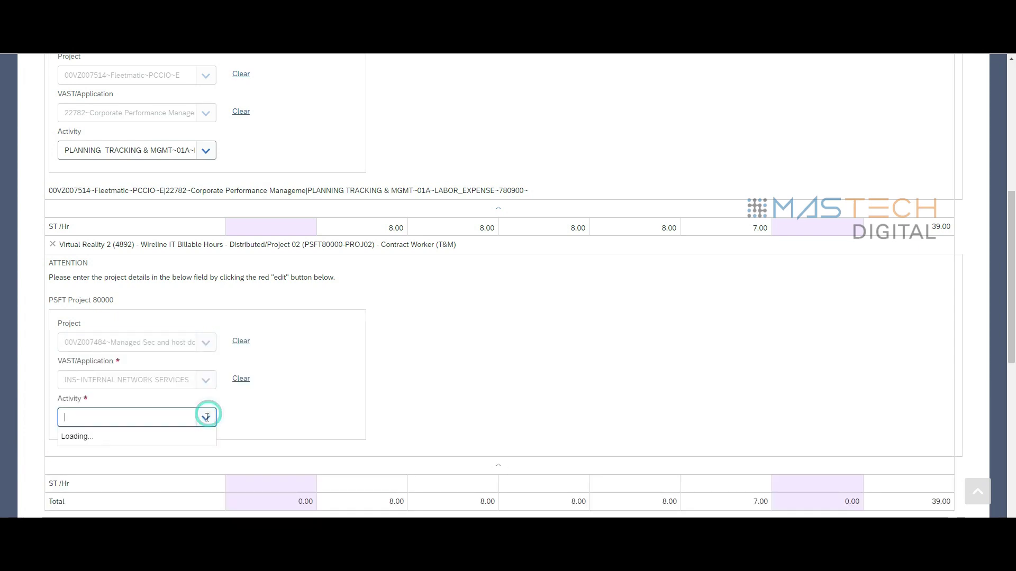
pyautogui.click(206, 416)
pyautogui.click(163, 475)
pyautogui.scroll(-1, 338, 393)
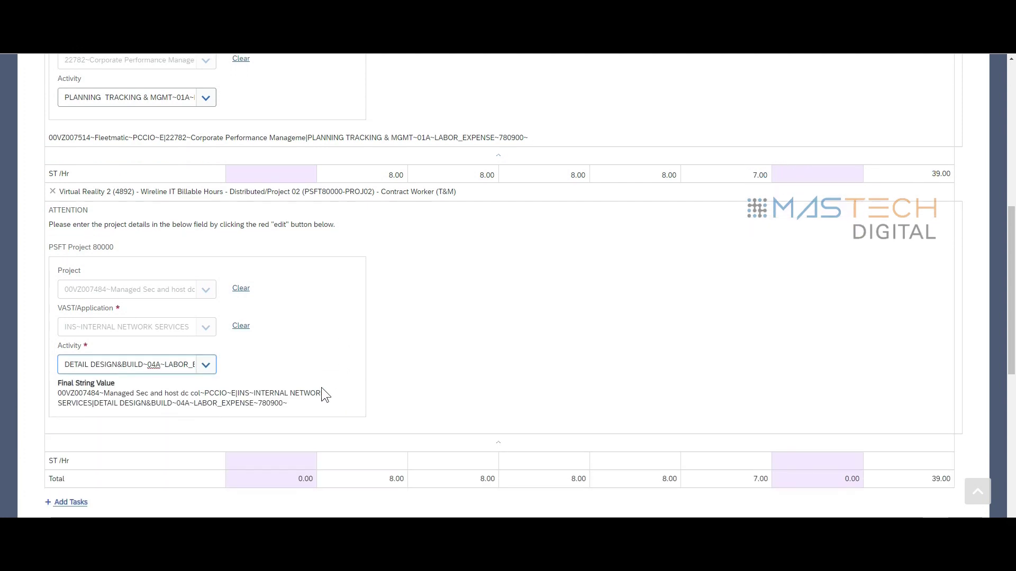
pyautogui.moveTo(58, 393); pyautogui.dragTo(290, 405)
pyautogui.click(290, 404)
# Review the first task's full project string.
pyautogui.scroll(2, 256, 300)
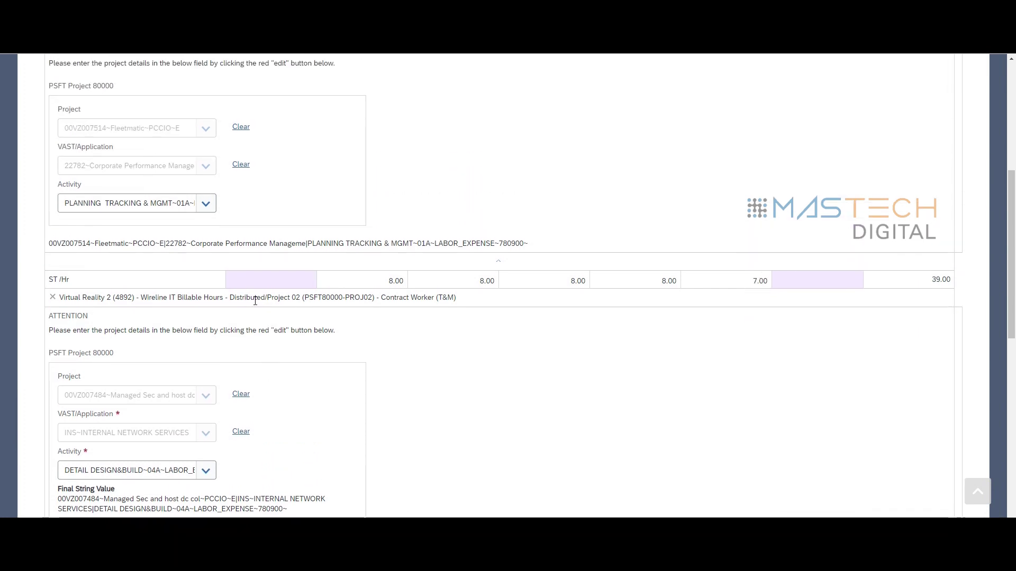
pyautogui.scroll(2, 203, 221)
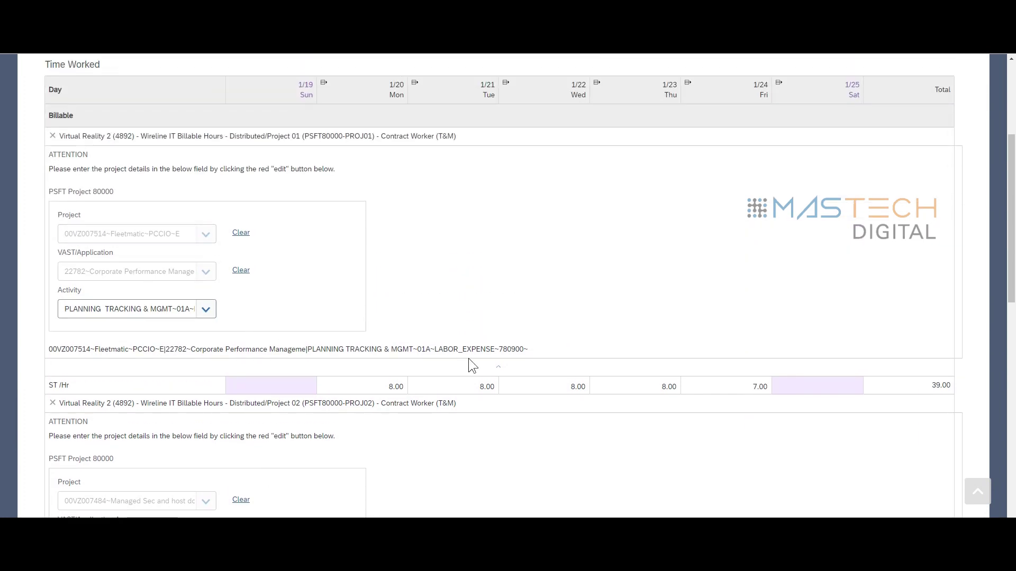
pyautogui.moveTo(529, 350); pyautogui.dragTo(50, 350)
pyautogui.scroll(-5, 243, 342)
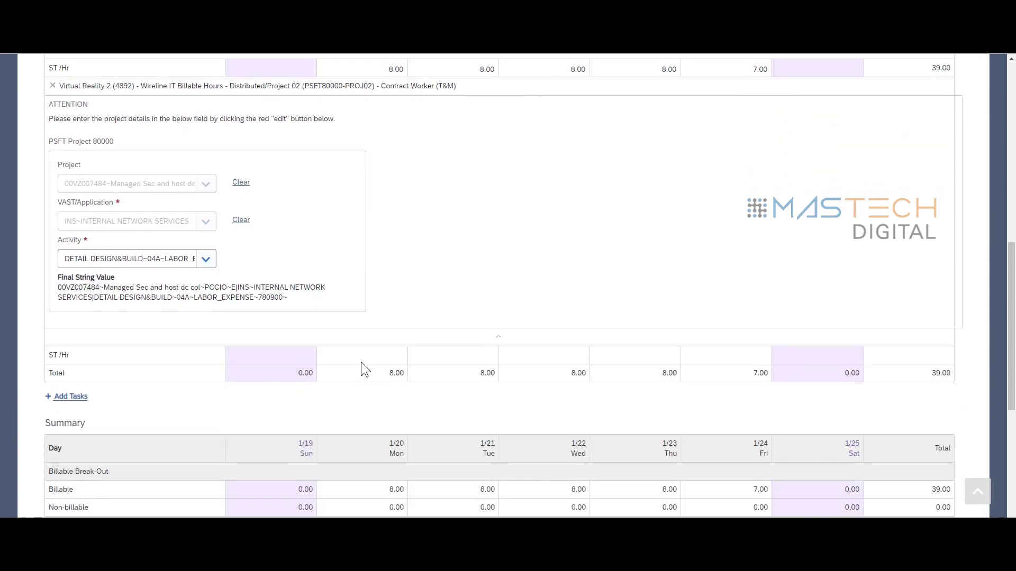
# Give Project 02 zero hours Monday–Thursday and 1 hour on Friday.
pyautogui.click(367, 355)
pyautogui.write('0')
pyautogui.click(465, 354)
pyautogui.write('0')
pyautogui.click(544, 356)
pyautogui.write('0')
pyautogui.click(644, 360)
pyautogui.write('0')
pyautogui.click(715, 357)
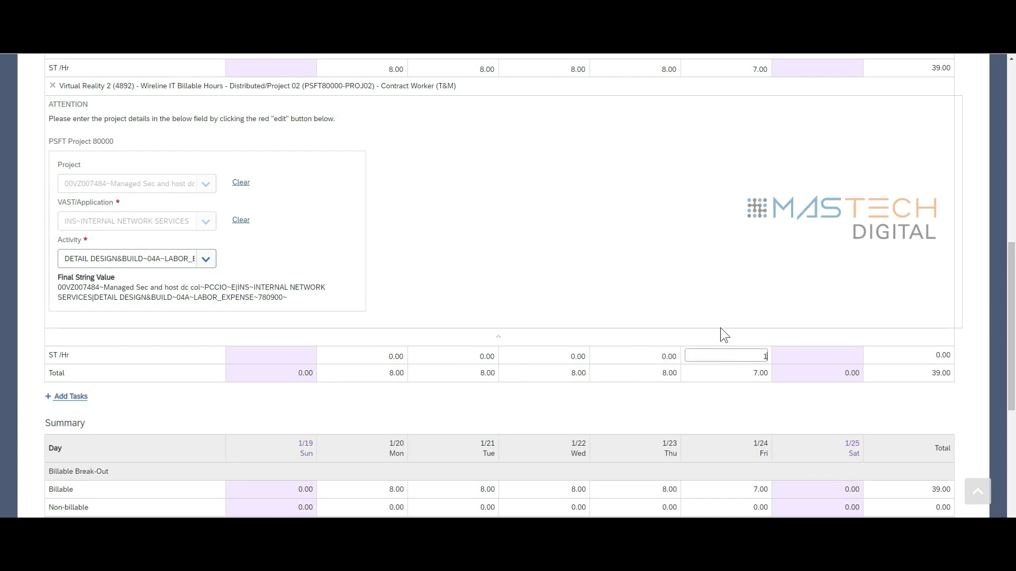
pyautogui.click(728, 290)
# Scroll through the Summary to confirm 8.00 daily and 40.00 for the week.
pyautogui.scroll(3, 723, 275)
pyautogui.scroll(-6, 517, 315)
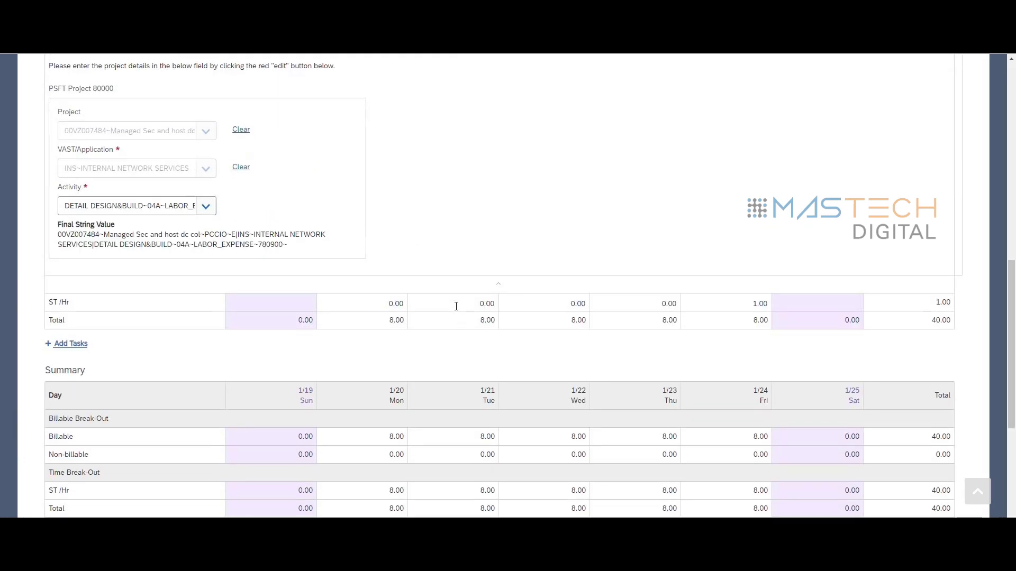
pyautogui.scroll(-2, 635, 267)
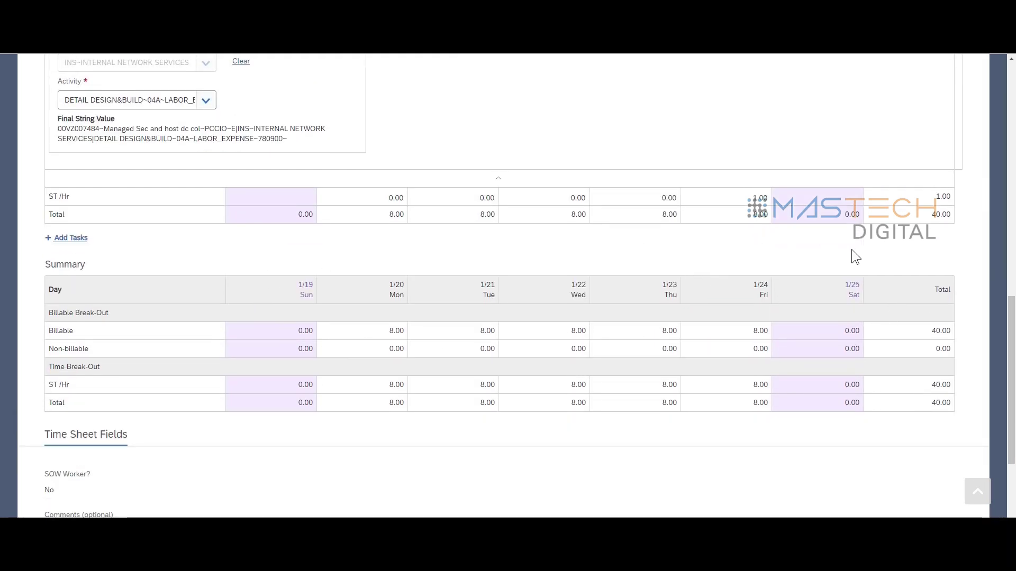
pyautogui.scroll(6, 926, 238)
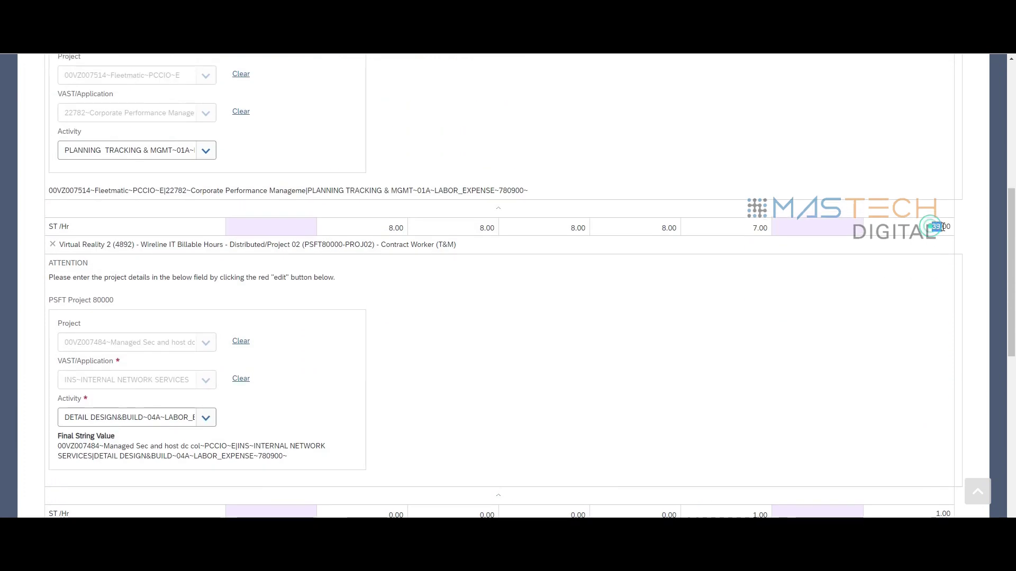
pyautogui.scroll(-4, 958, 244)
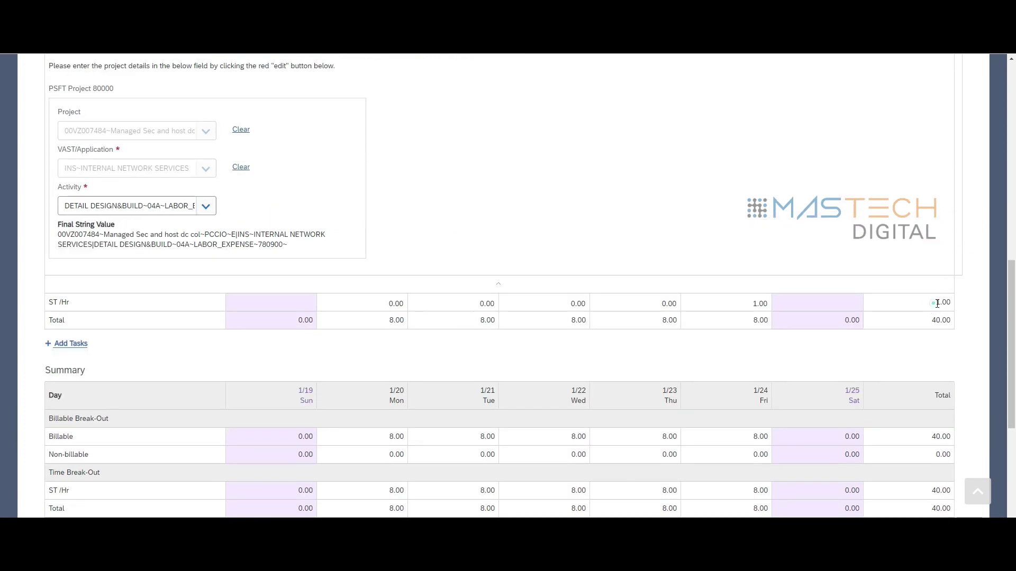
pyautogui.scroll(-3, 958, 317)
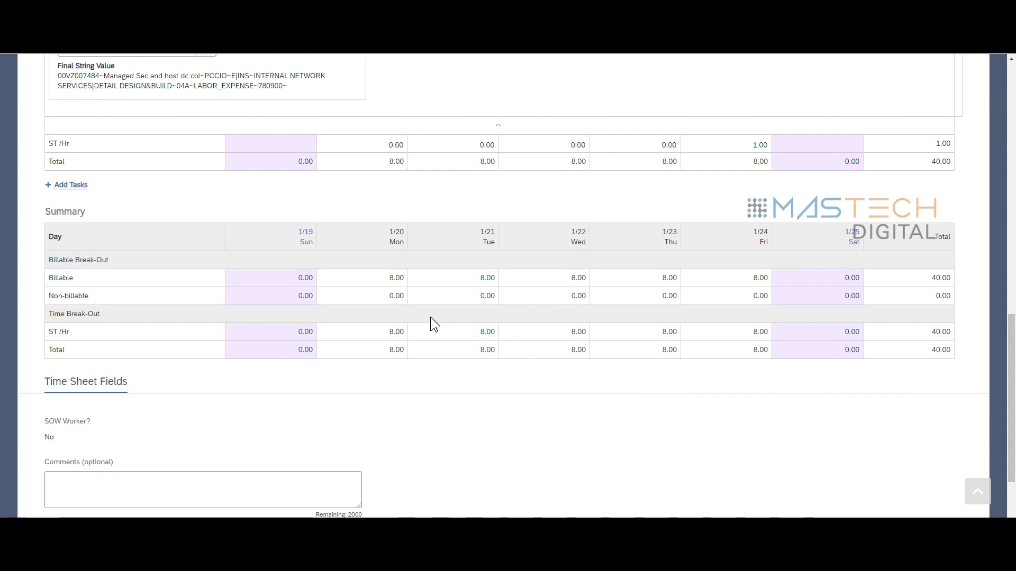
pyautogui.scroll(5, 386, 307)
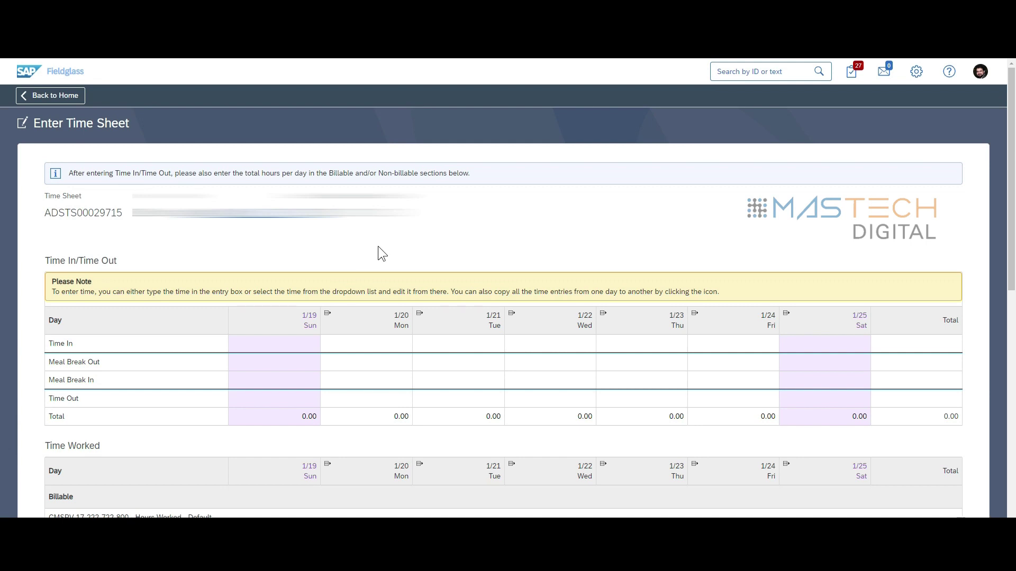
# Set Monday to 08:00 AM–05:00 PM with a 12:00 PM–01:00 PM meal break.
pyautogui.scroll(-1, 377, 246)
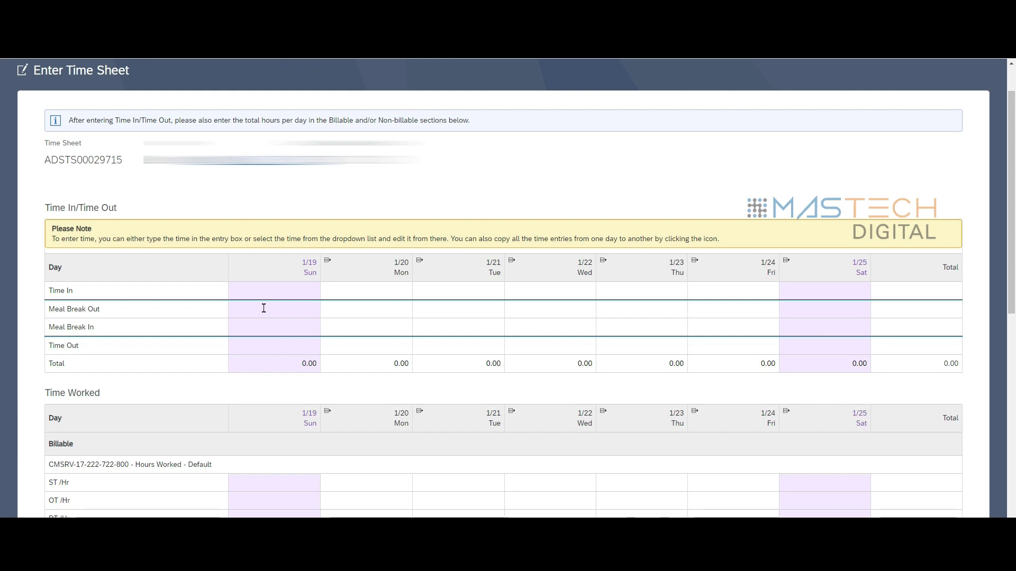
pyautogui.click(347, 291)
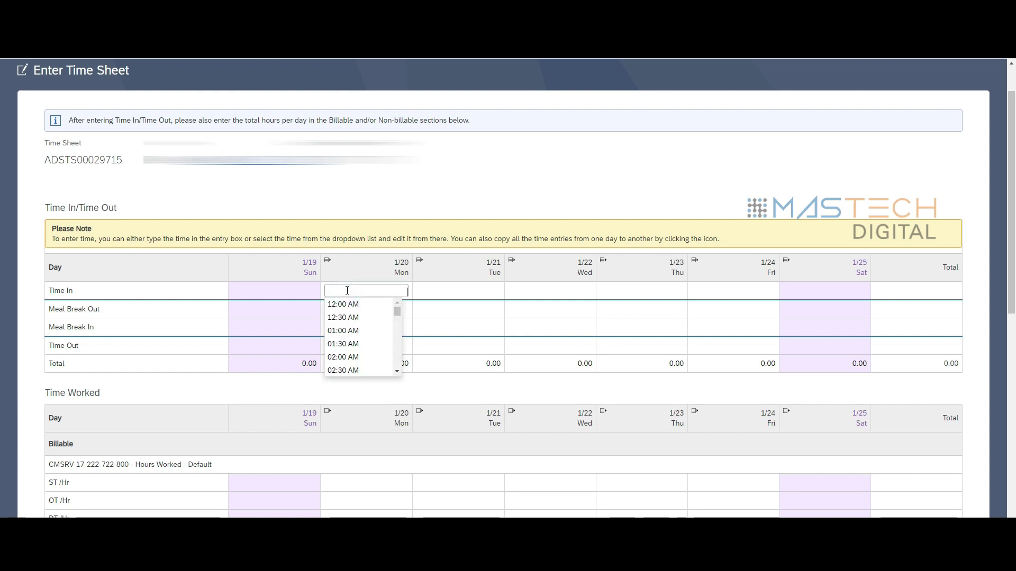
pyautogui.write('8am')
pyautogui.click(478, 189)
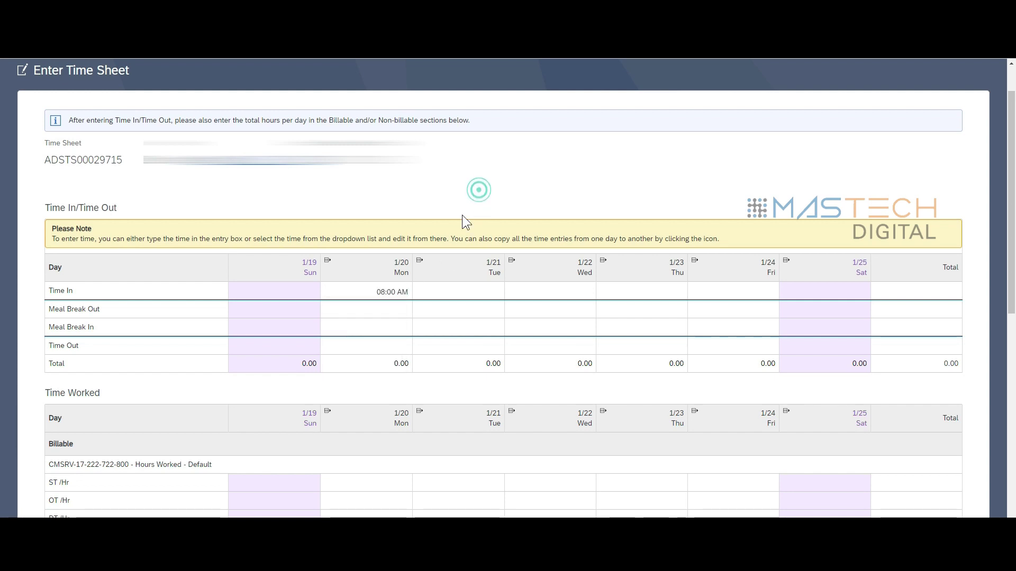
pyautogui.click(374, 351)
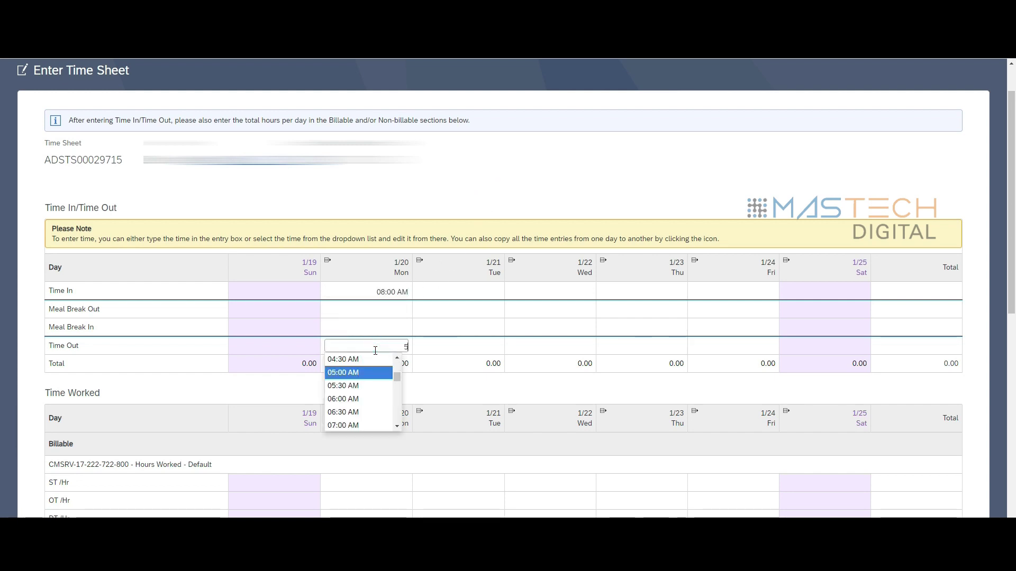
pyautogui.write('pm')
pyautogui.click(480, 385)
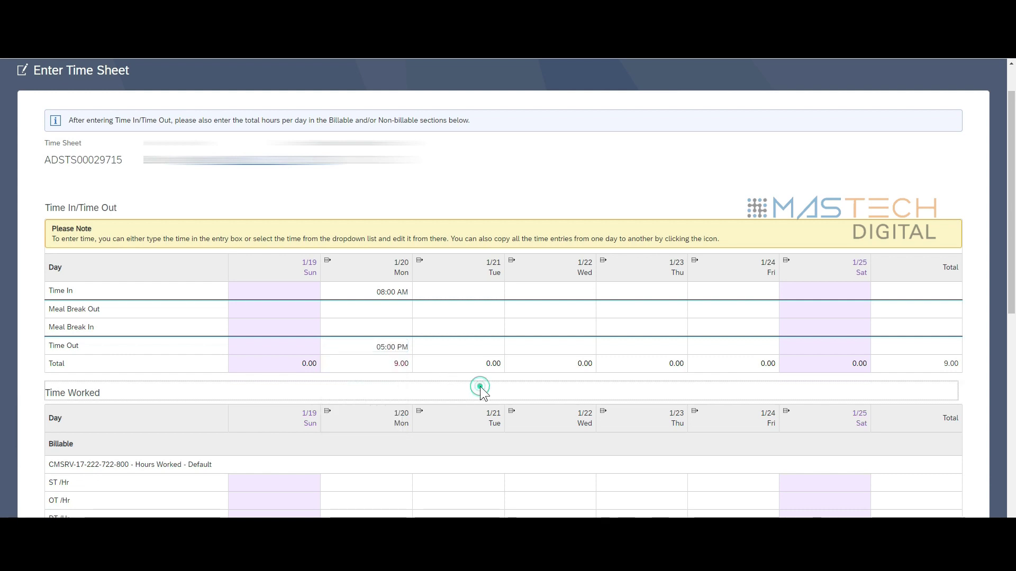
pyautogui.click(385, 310)
pyautogui.write('12pm')
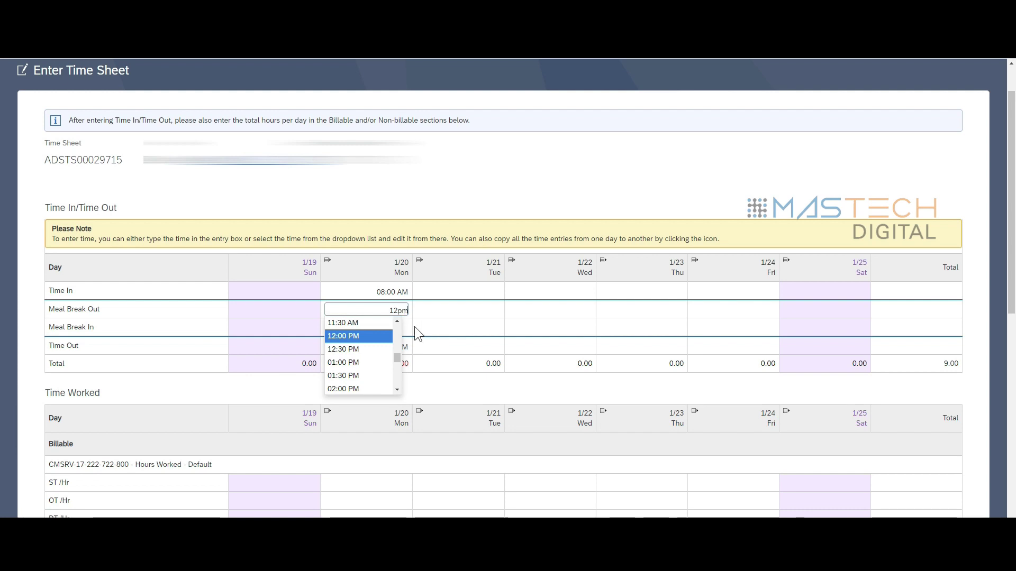
pyautogui.click(409, 327)
pyautogui.write('1')
pyautogui.write('3')
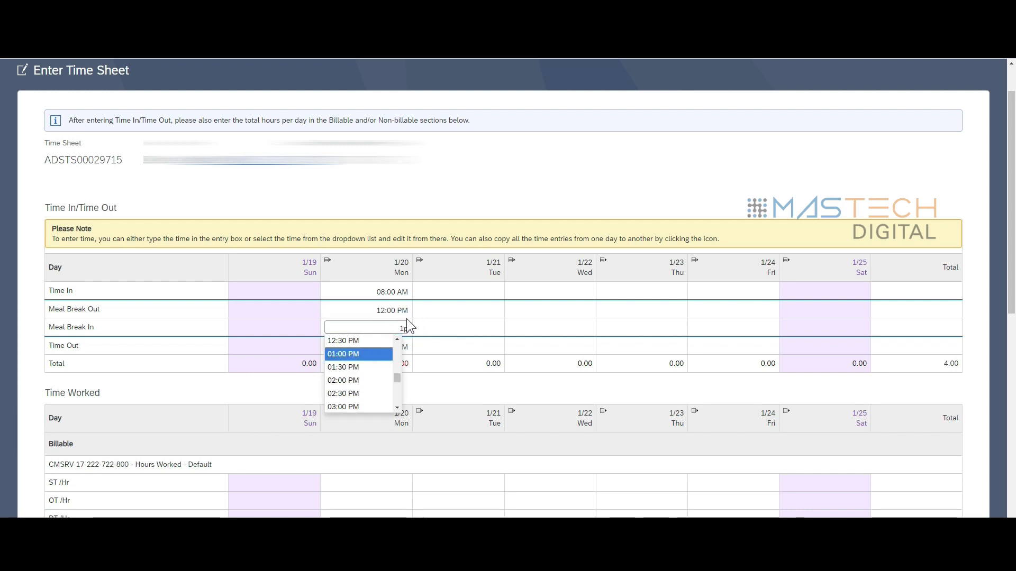
pyautogui.click(512, 391)
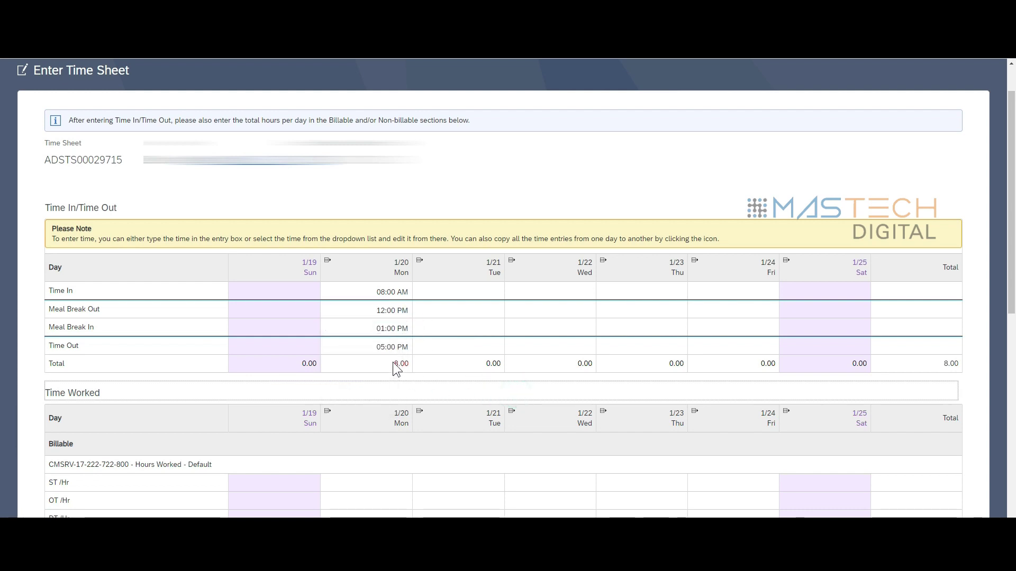
# Copy Monday's times to Tuesday, Wednesday and Thursday.
pyautogui.click(420, 261)
pyautogui.click(511, 261)
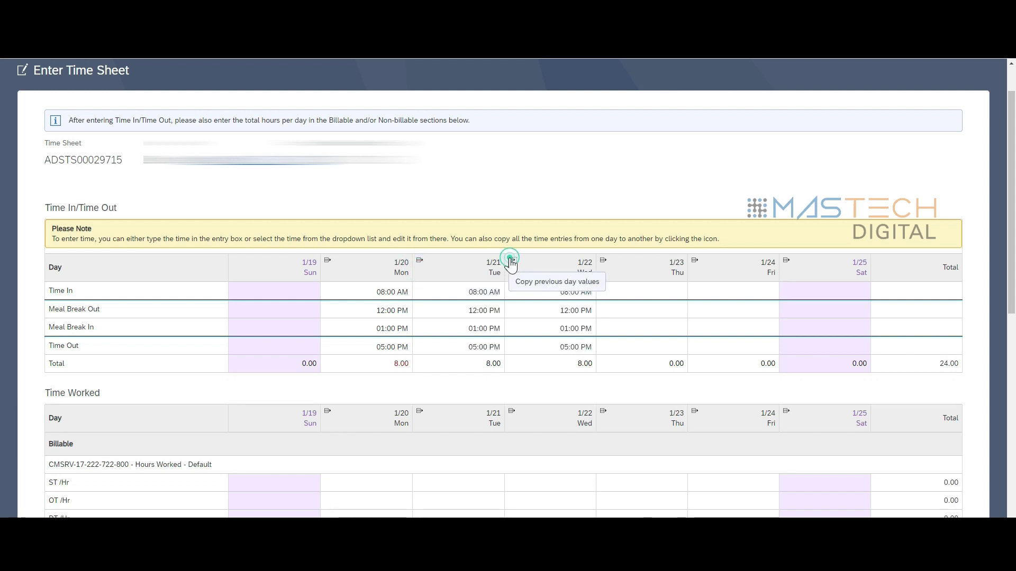
pyautogui.click(602, 261)
pyautogui.scroll(-1, 642, 330)
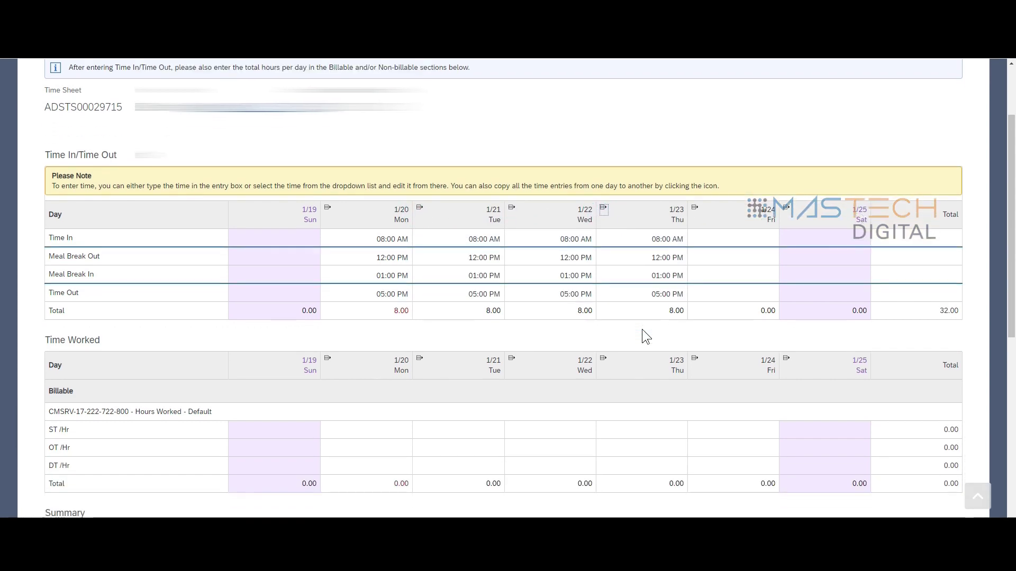
# Set Friday's Time In to 08:00 AM and Time Out to 07:00 PM.
pyautogui.click(716, 242)
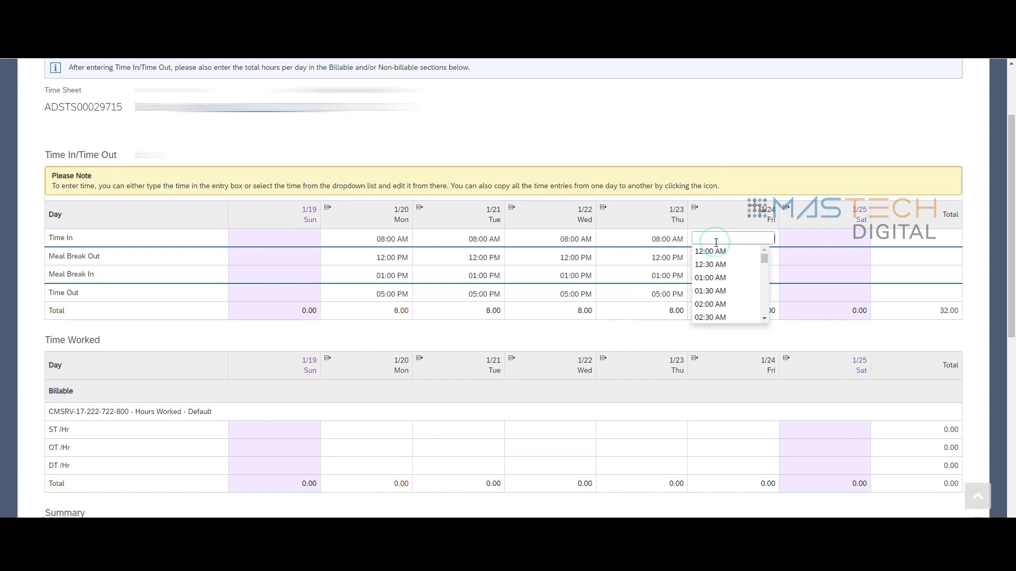
pyautogui.write('8am')
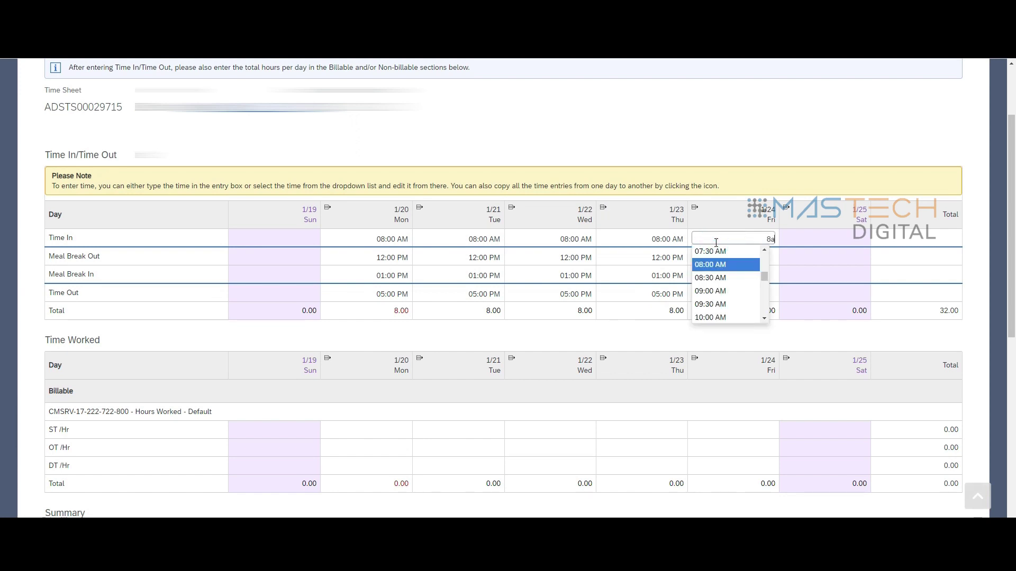
pyautogui.click(723, 264)
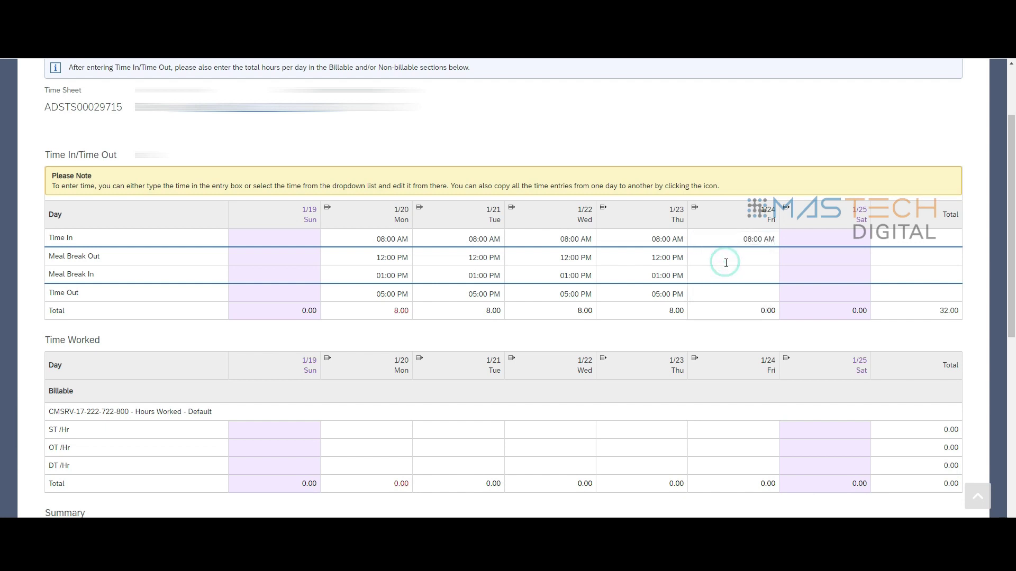
pyautogui.click(734, 296)
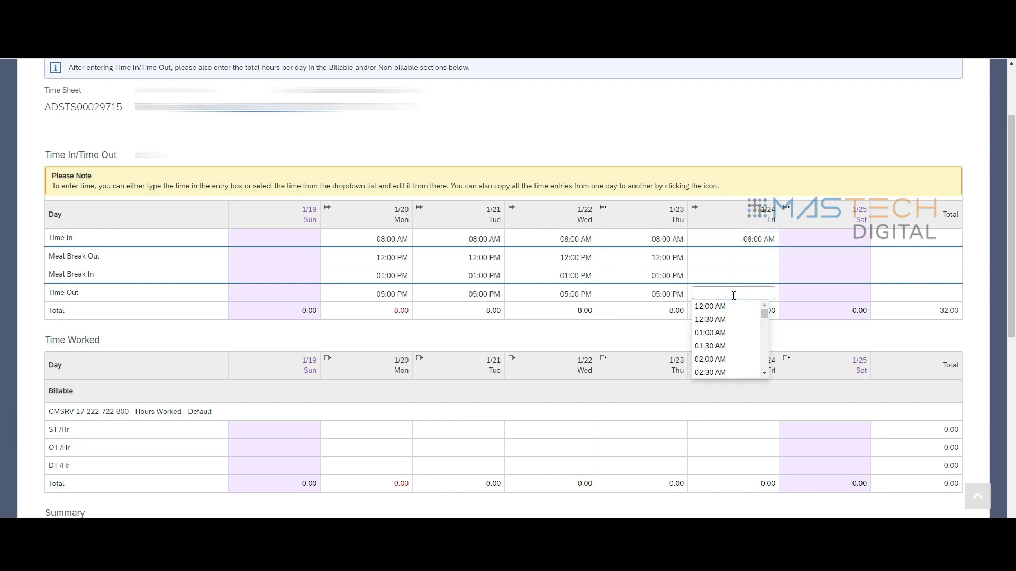
pyautogui.write('7pm')
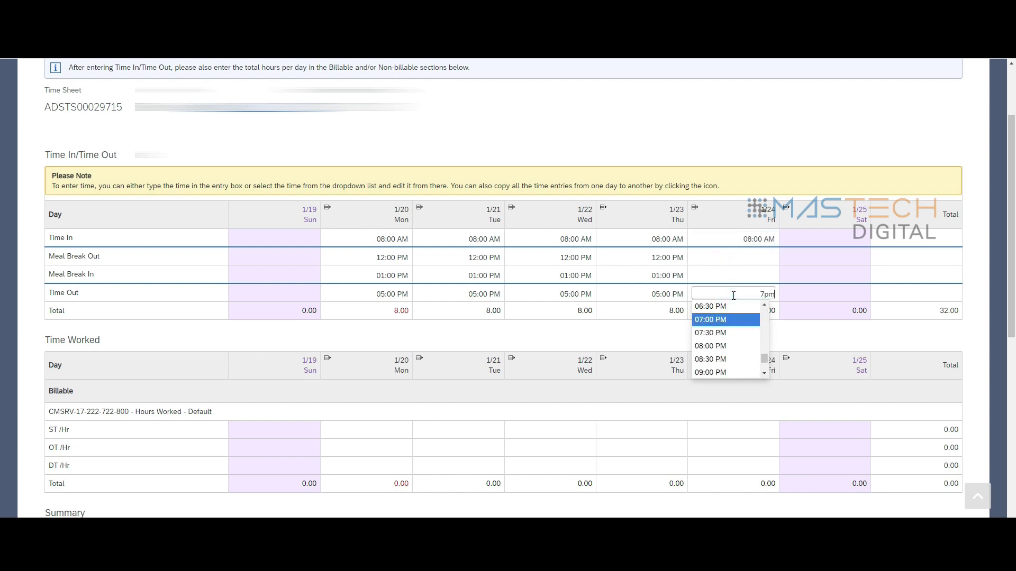
pyautogui.click(800, 332)
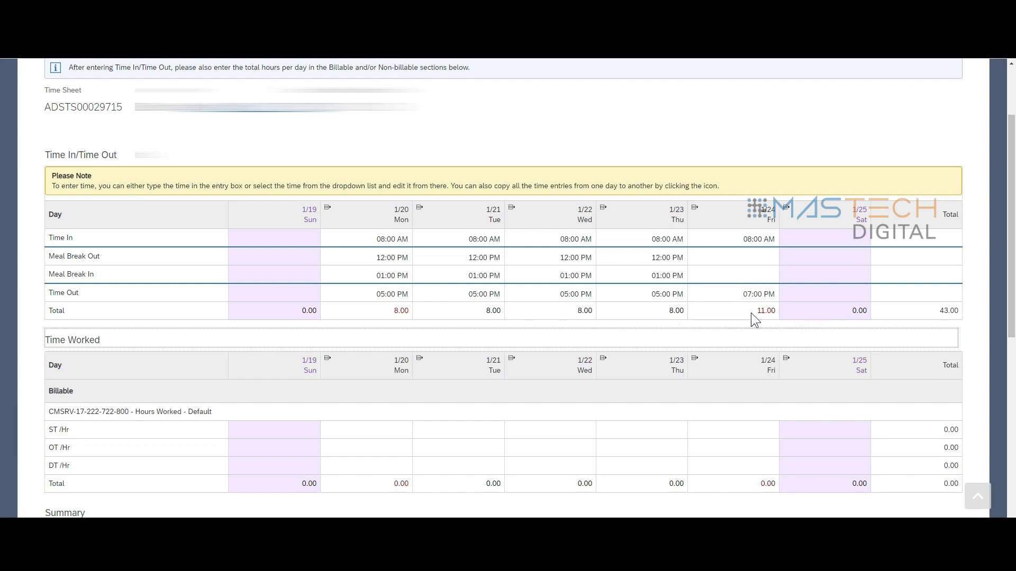
# Add Friday's meal break from 12:00 PM out to 01:00 PM in.
pyautogui.click(714, 259)
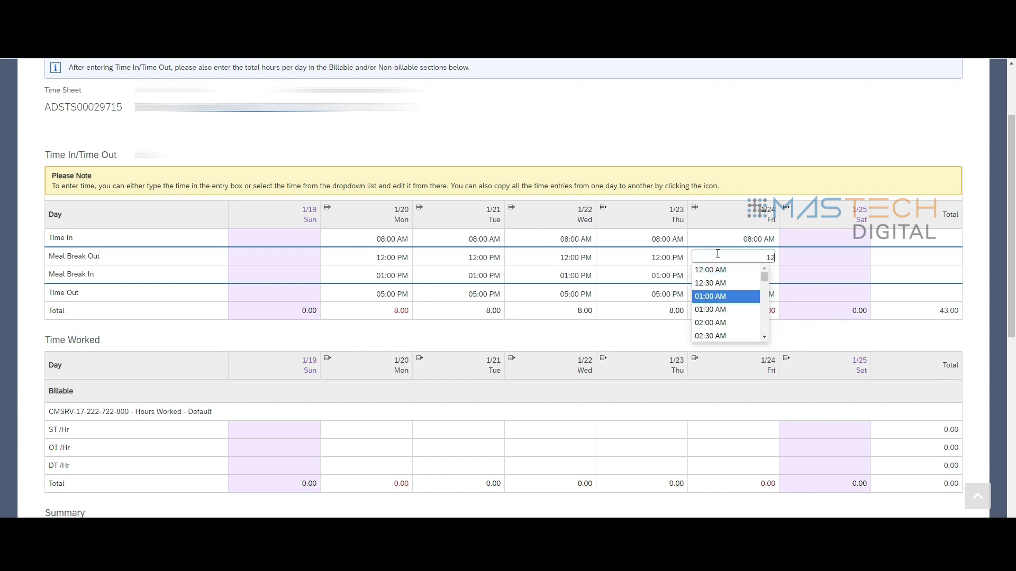
pyautogui.write('12pm')
pyautogui.click(727, 281)
pyautogui.click(727, 275)
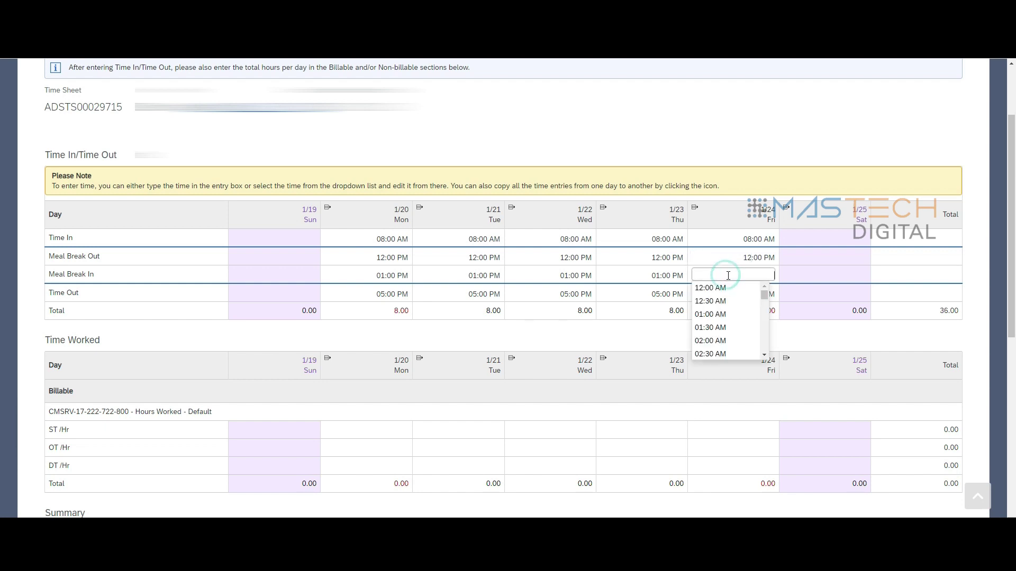
pyautogui.write('1pm')
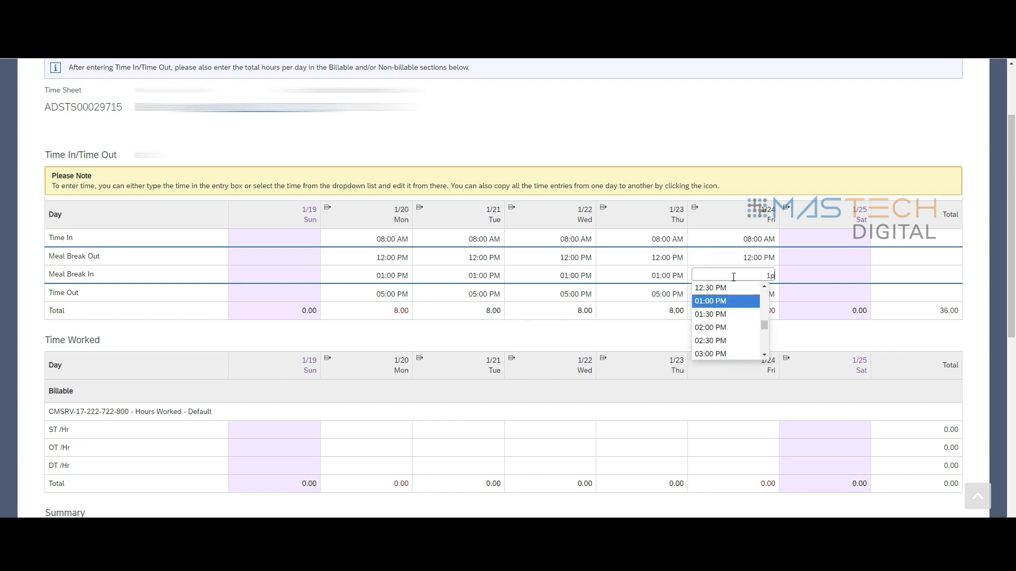
pyautogui.click(840, 326)
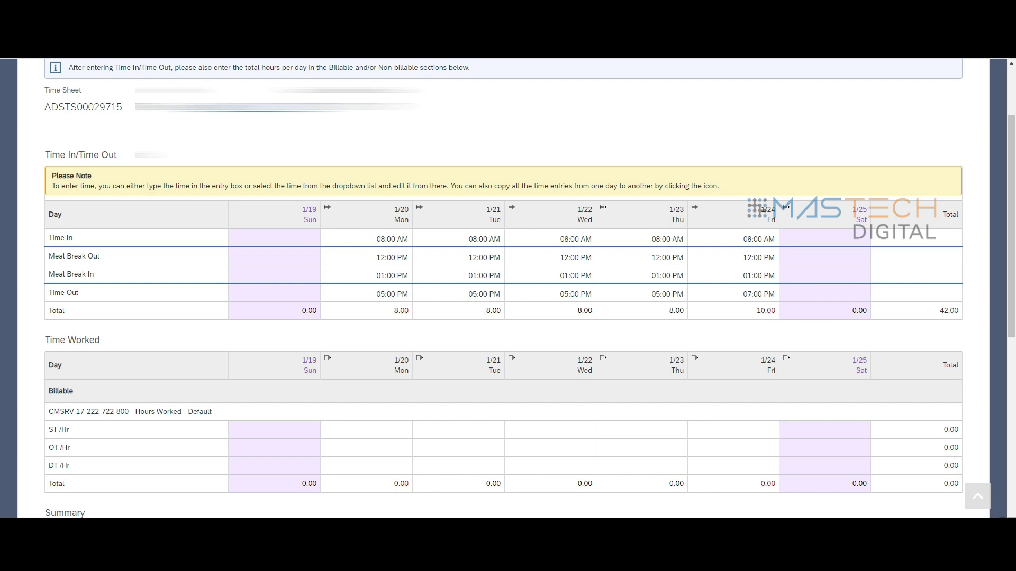
pyautogui.click(759, 330)
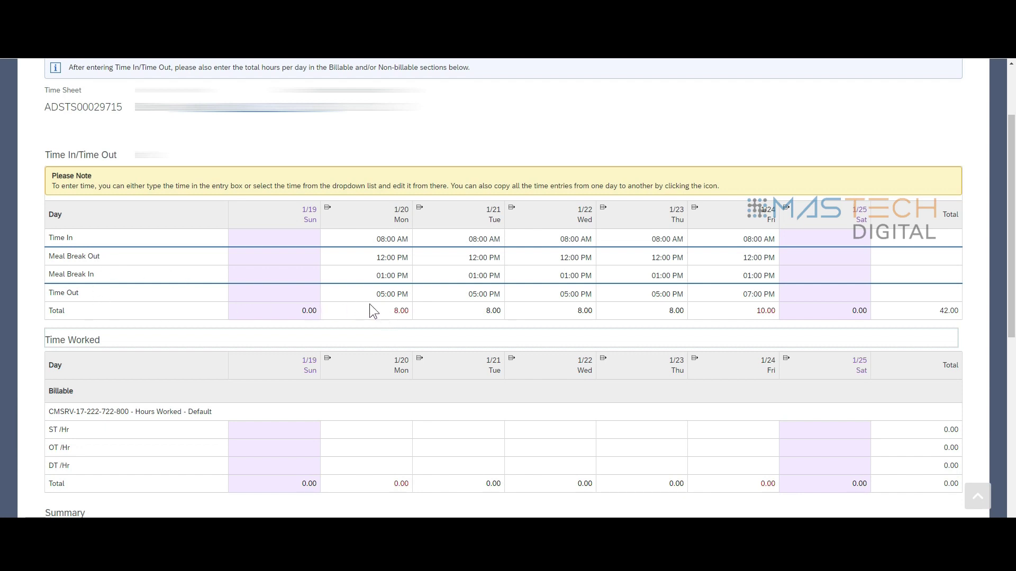
# Enter 8.00 ST hours for Monday, Tuesday, Wednesday and Thursday.
pyautogui.scroll(-1, 386, 323)
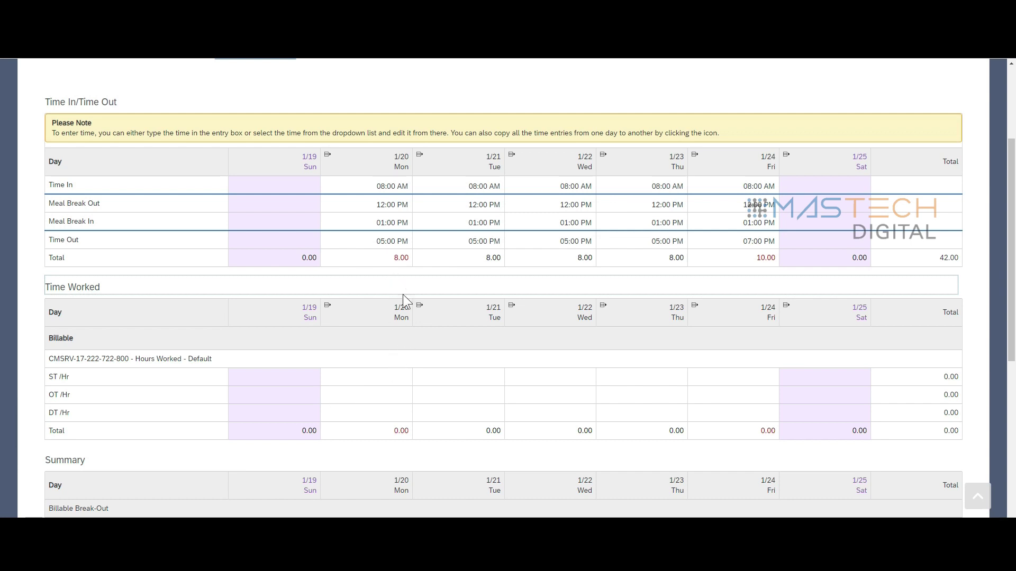
pyautogui.click(386, 374)
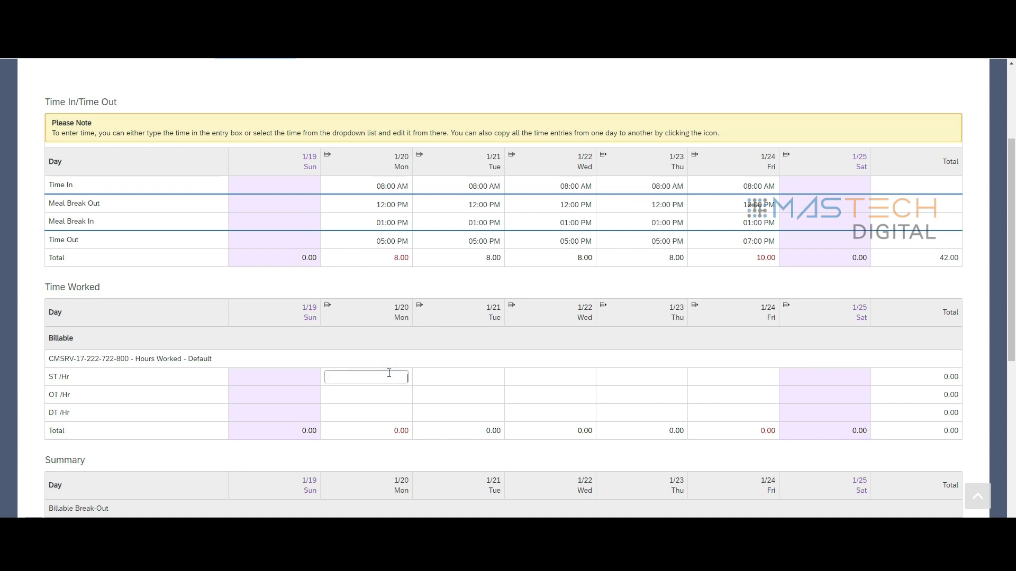
pyautogui.write('8')
pyautogui.click(481, 359)
pyautogui.click(489, 380)
pyautogui.write('8')
pyautogui.click(544, 380)
pyautogui.write('8')
pyautogui.click(608, 378)
pyautogui.write('8')
pyautogui.click(703, 361)
# Split Friday's 10.00 hours into 8.00 ST and 2.00 OT.
pyautogui.moveTo(767, 428)
pyautogui.moveTo(761, 258)
pyautogui.mouseDown()
pyautogui.moveTo(776, 256)
pyautogui.moveTo(755, 256)
pyautogui.mouseUp()
pyautogui.click(731, 395)
pyautogui.click(736, 375)
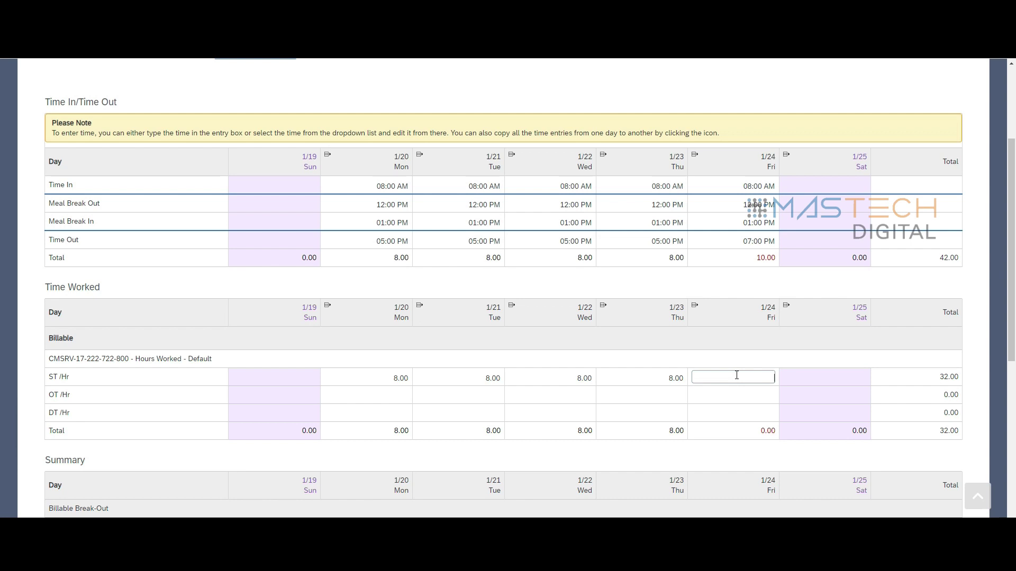
pyautogui.write('8')
pyautogui.click(757, 352)
pyautogui.click(758, 395)
pyautogui.write('2')
pyautogui.click(828, 443)
# Check the Summary's 40.00 ST total for the week.
pyautogui.scroll(-3, 859, 366)
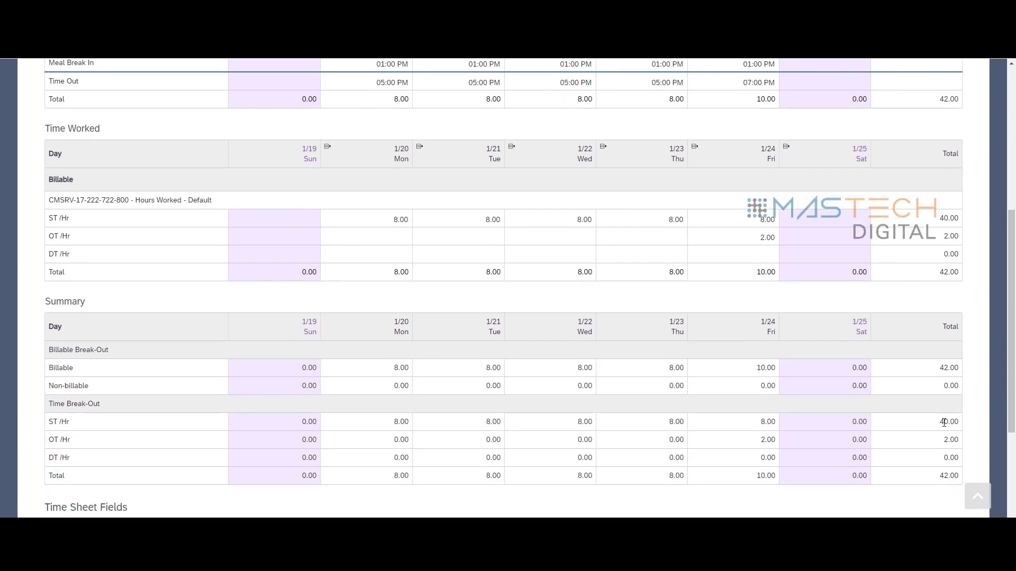
pyautogui.moveTo(937, 422); pyautogui.dragTo(959, 475)
pyautogui.click(972, 467)
pyautogui.scroll(3, 570, 280)
pyautogui.scroll(-4, 571, 288)
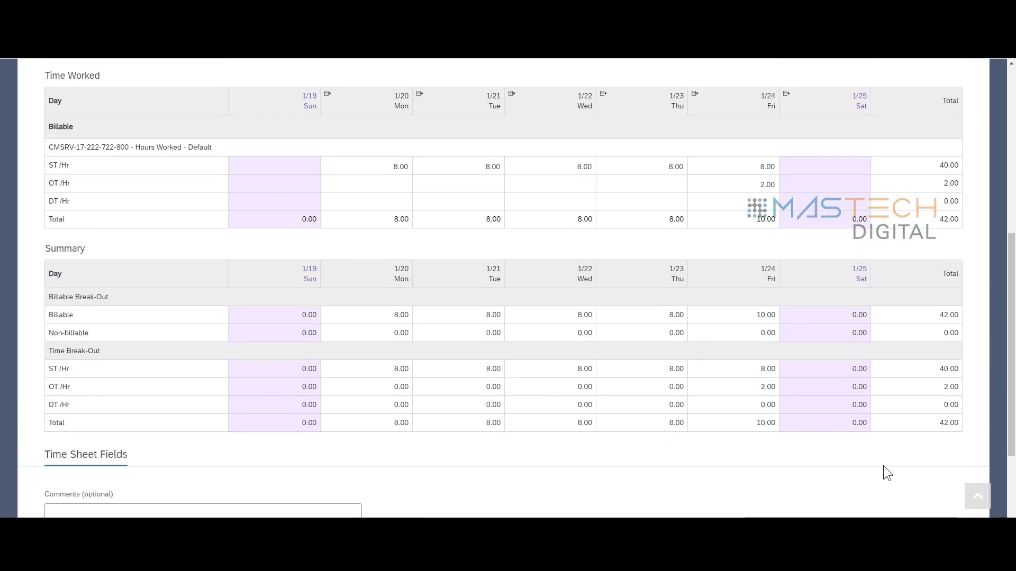
pyautogui.scroll(5, 607, 356)
pyautogui.scroll(3, 534, 291)
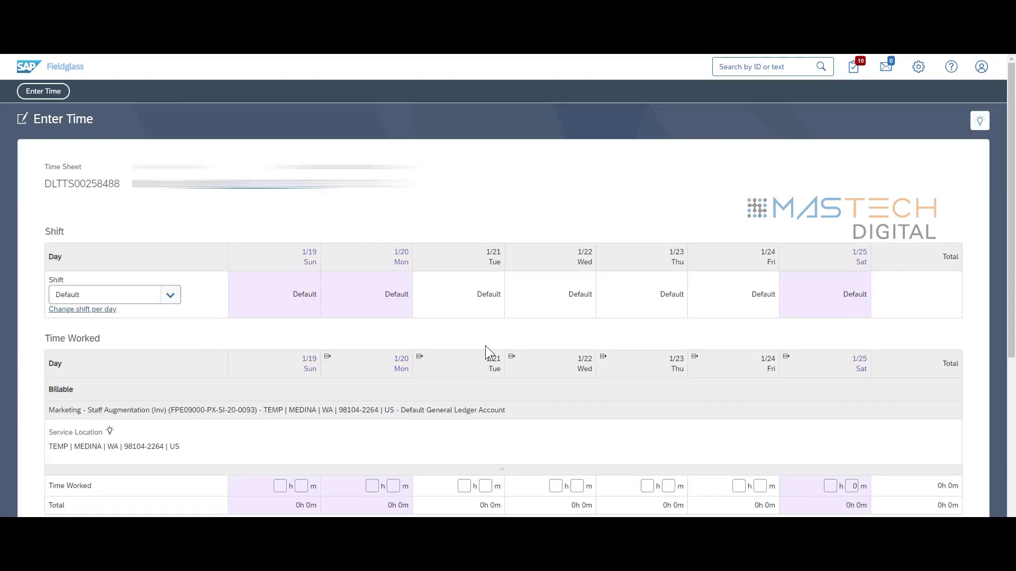
# Log 10 hours for Tuesday and 9h 30m for Wednesday.
pyautogui.click(484, 340)
pyautogui.scroll(-2, 483, 334)
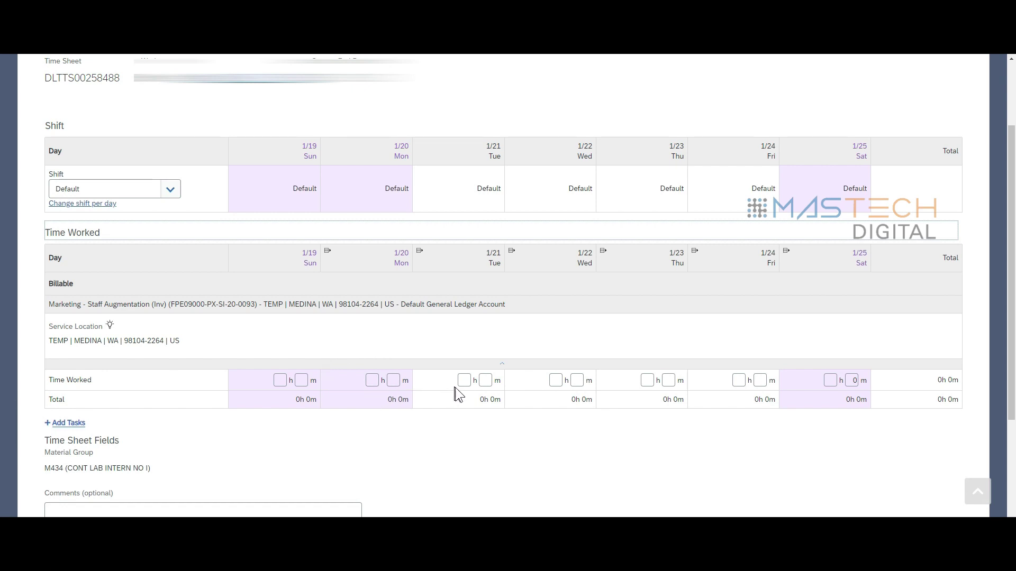
pyautogui.click(513, 429)
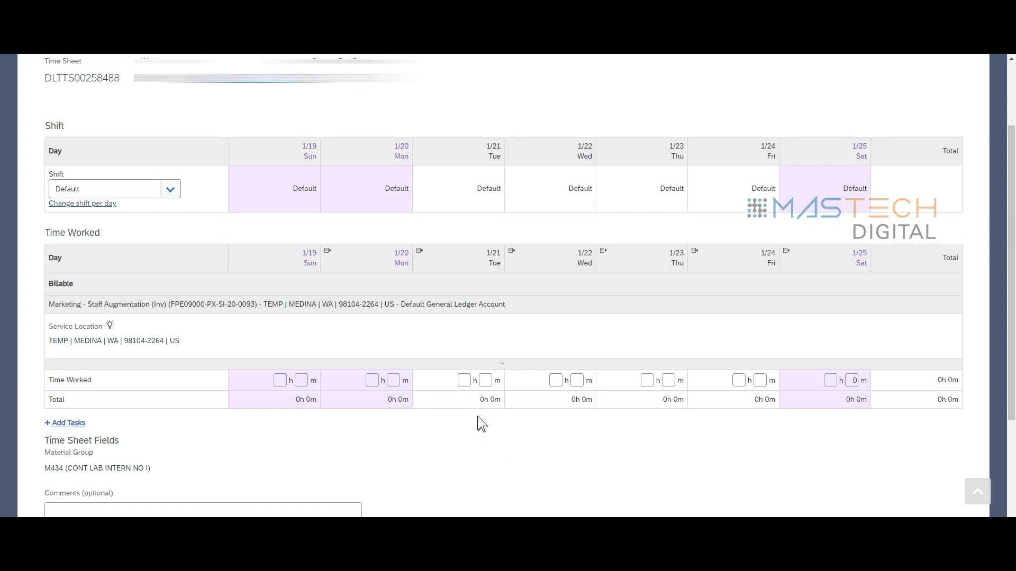
pyautogui.click(464, 377)
pyautogui.write('10')
pyautogui.click(483, 427)
pyautogui.click(555, 382)
pyautogui.write('9')
pyautogui.click(581, 381)
pyautogui.write('30')
pyautogui.click(516, 434)
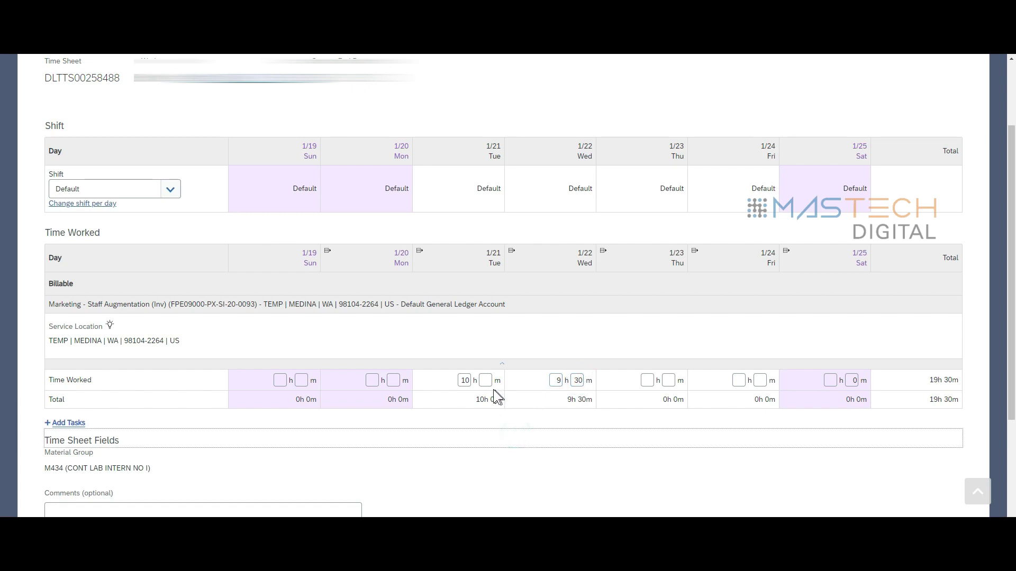
# Fill Tuesday's minutes with 0 and log 9h 30m for Thursday.
pyautogui.click(485, 381)
pyautogui.write('0')
pyautogui.click(524, 437)
pyautogui.click(649, 381)
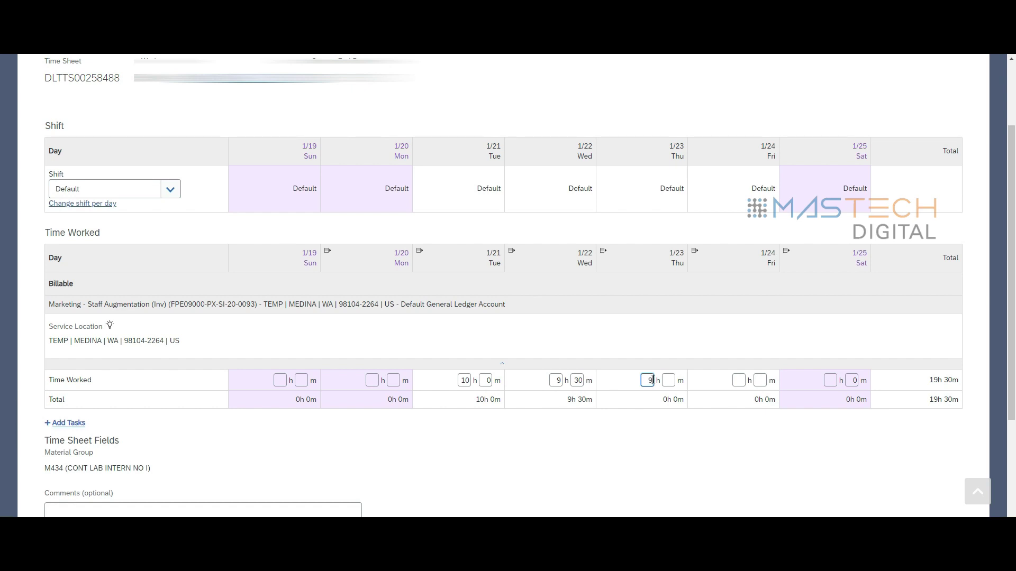
pyautogui.write('9')
pyautogui.click(669, 381)
pyautogui.write('30')
pyautogui.click(749, 441)
# Log 11h 0m for Friday.
pyautogui.click(738, 380)
pyautogui.write('11')
pyautogui.click(750, 348)
pyautogui.click(762, 382)
pyautogui.write('0')
pyautogui.click(773, 446)
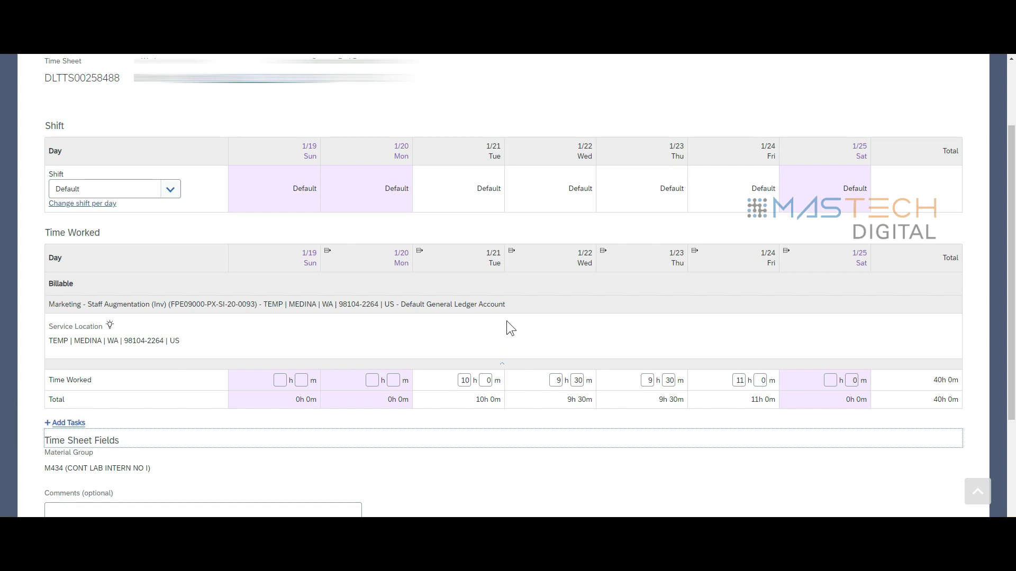
pyautogui.moveTo(362, 159)
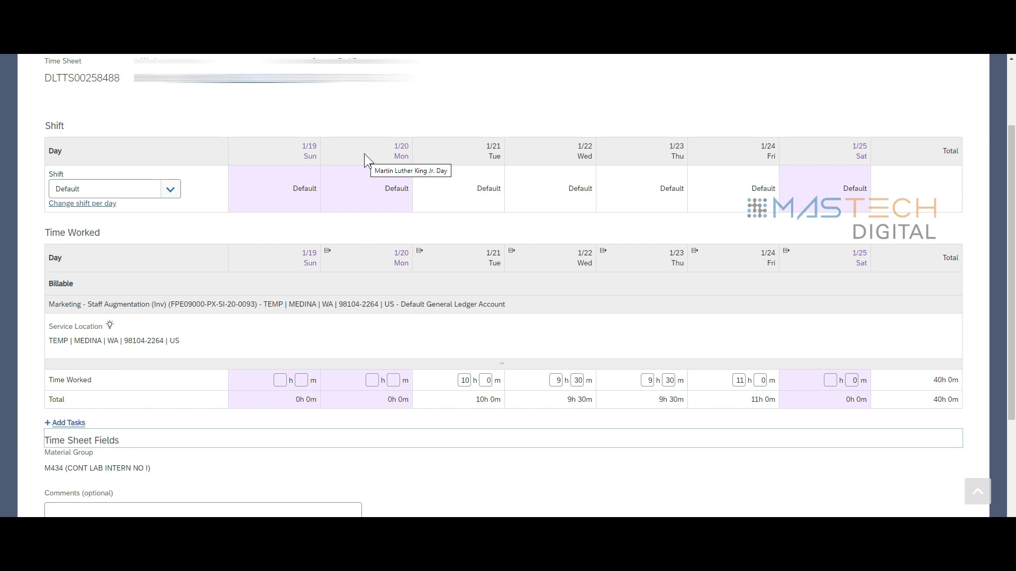
pyautogui.click(496, 340)
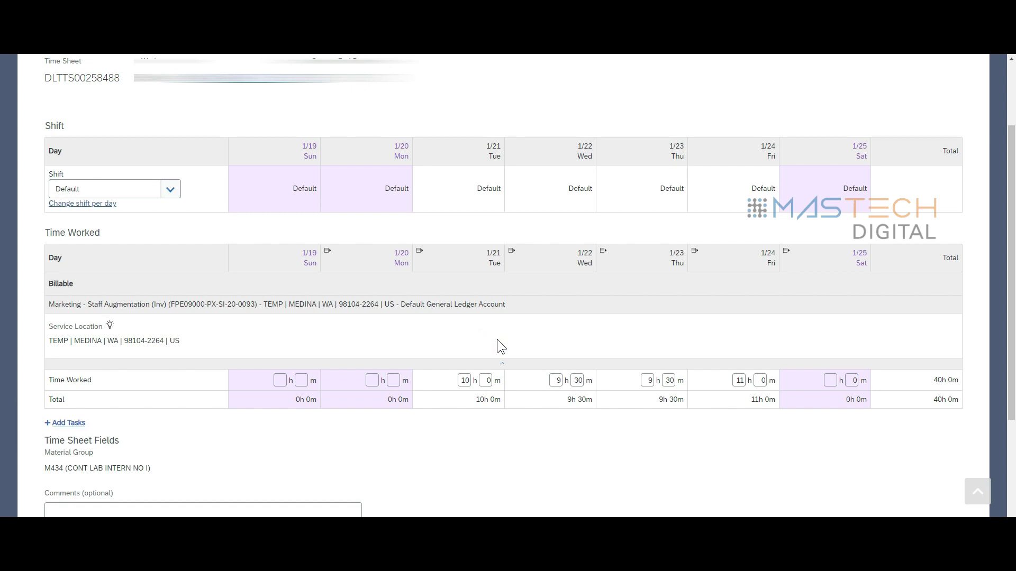
# Clear Tuesday through Friday by copying each previous day's empty values.
pyautogui.click(461, 379)
pyautogui.click(447, 341)
pyautogui.click(420, 251)
pyautogui.click(511, 251)
pyautogui.click(603, 251)
pyautogui.click(695, 251)
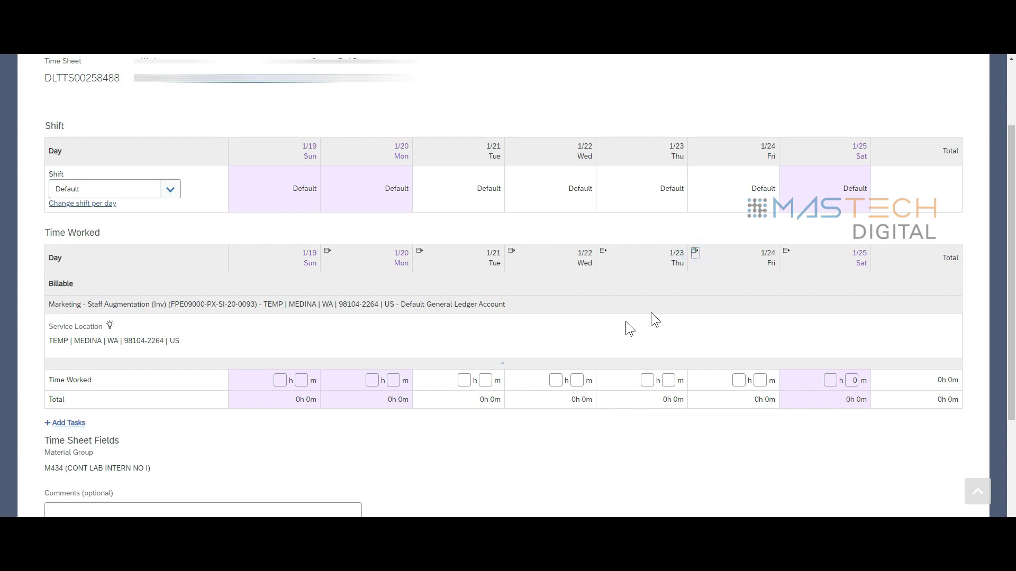
# Enter 8h for Monday, copy it onto Tuesday–Friday, and set Saturday to 0.
pyautogui.click(374, 379)
pyautogui.write('8')
pyautogui.click(492, 348)
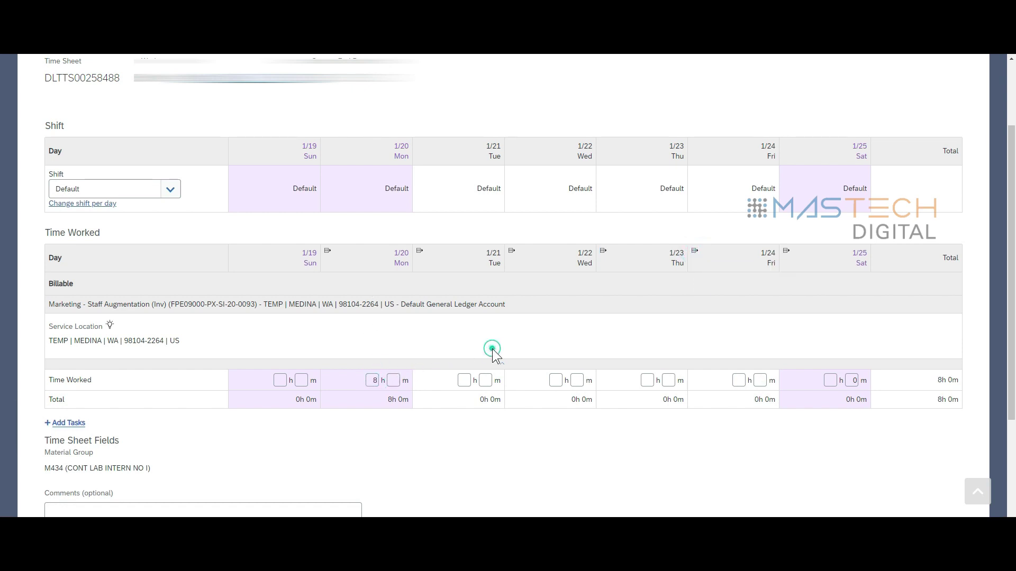
pyautogui.click(420, 251)
pyautogui.click(512, 252)
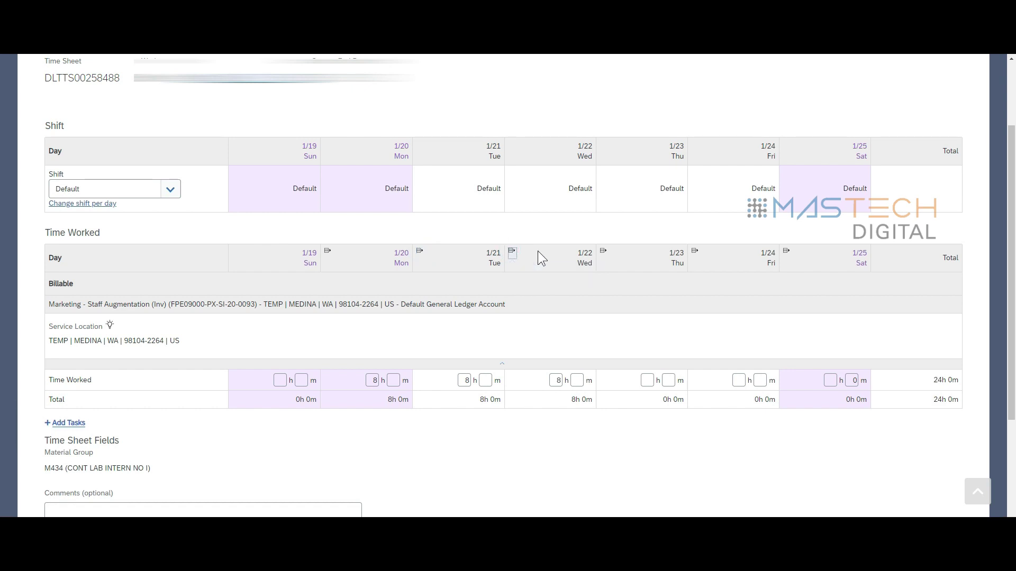
pyautogui.click(603, 252)
pyautogui.click(695, 252)
pyautogui.click(829, 379)
pyautogui.write('0')
pyautogui.click(810, 438)
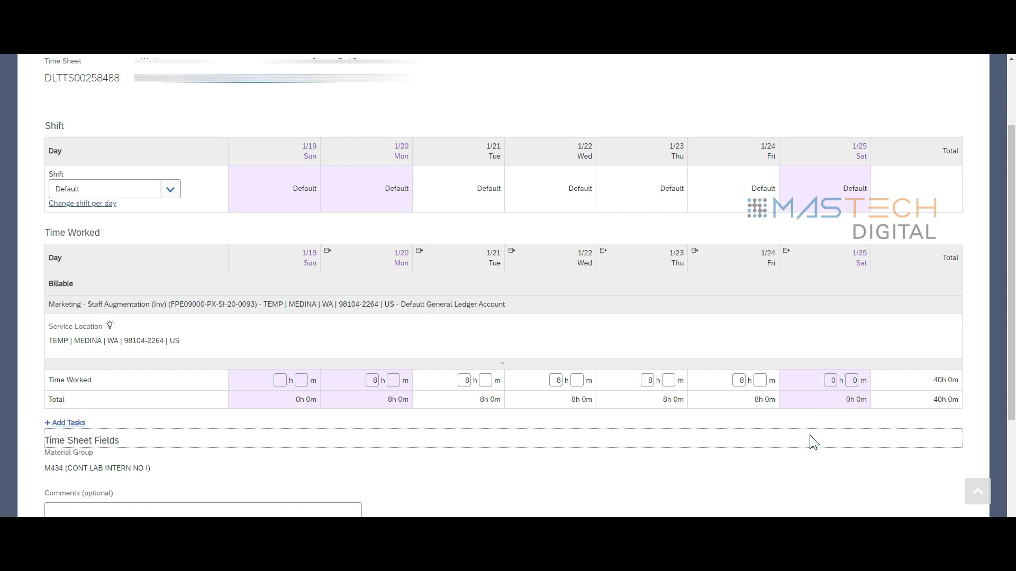